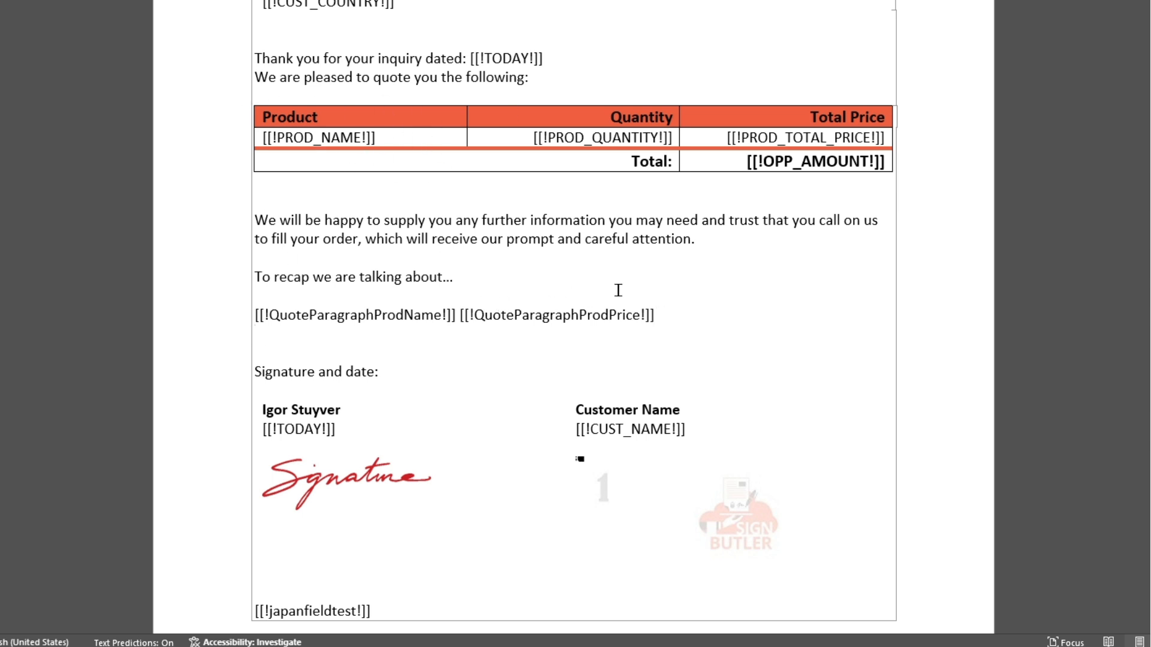
Examine the QuoteParagraphProdName and QuoteParagraphProdPrice merge fields below the recap sentence in the quote template
{"action": "double_click", "coordinate": [351, 315]}
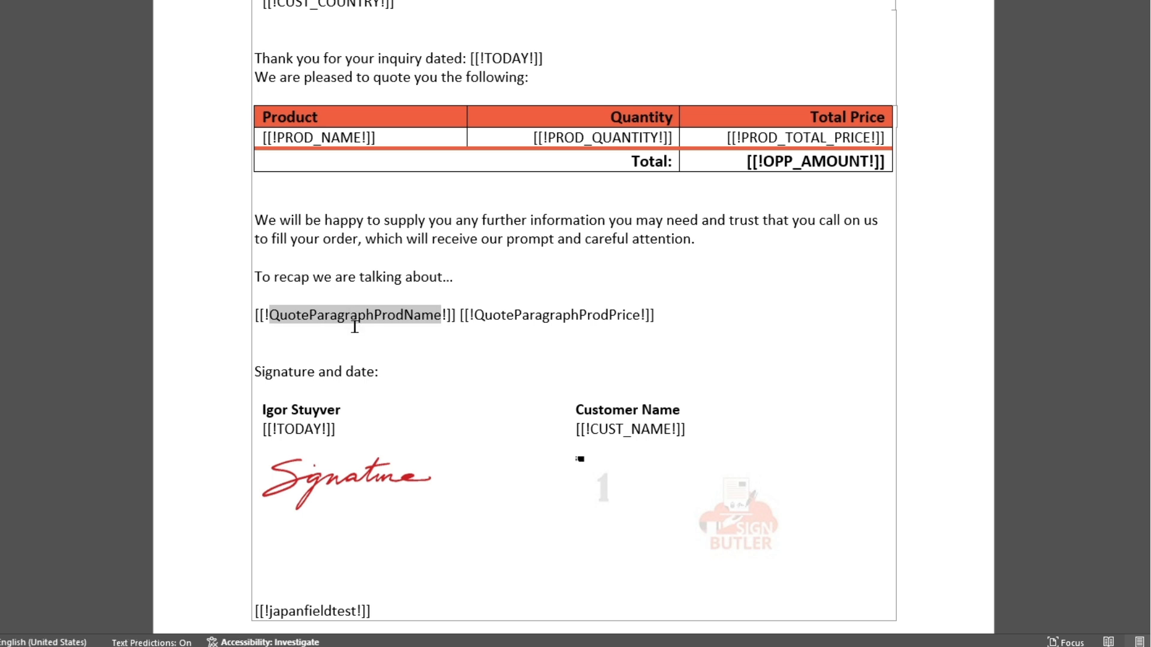
{"action": "double_click", "coordinate": [577, 315]}
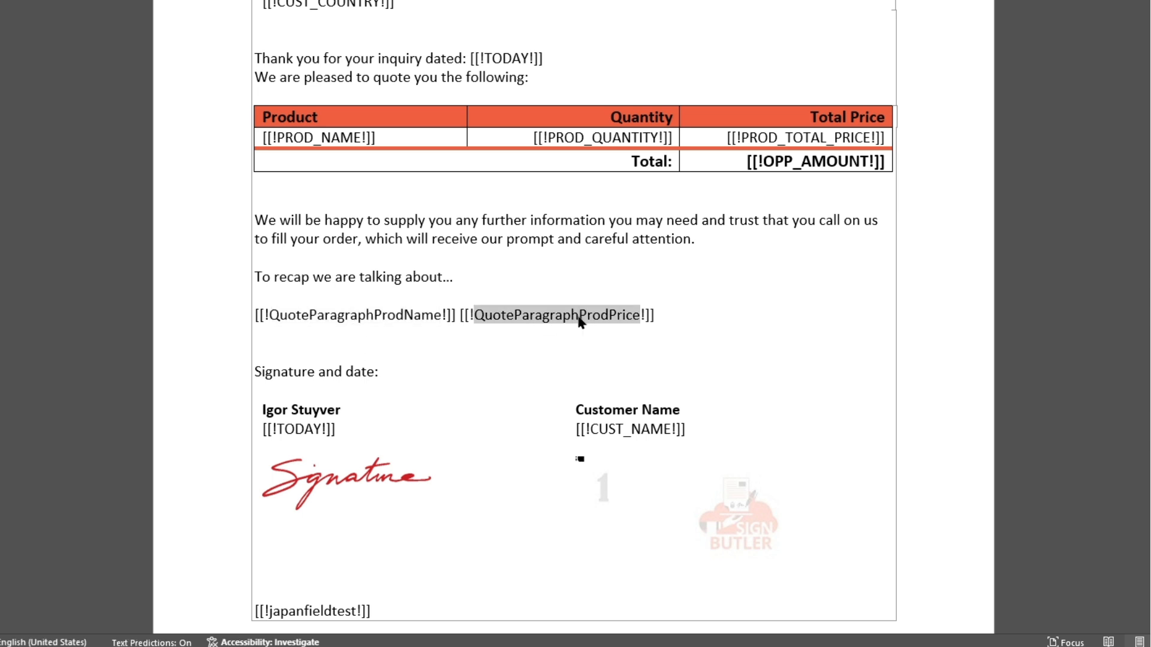
{"action": "left_click", "coordinate": [672, 315]}
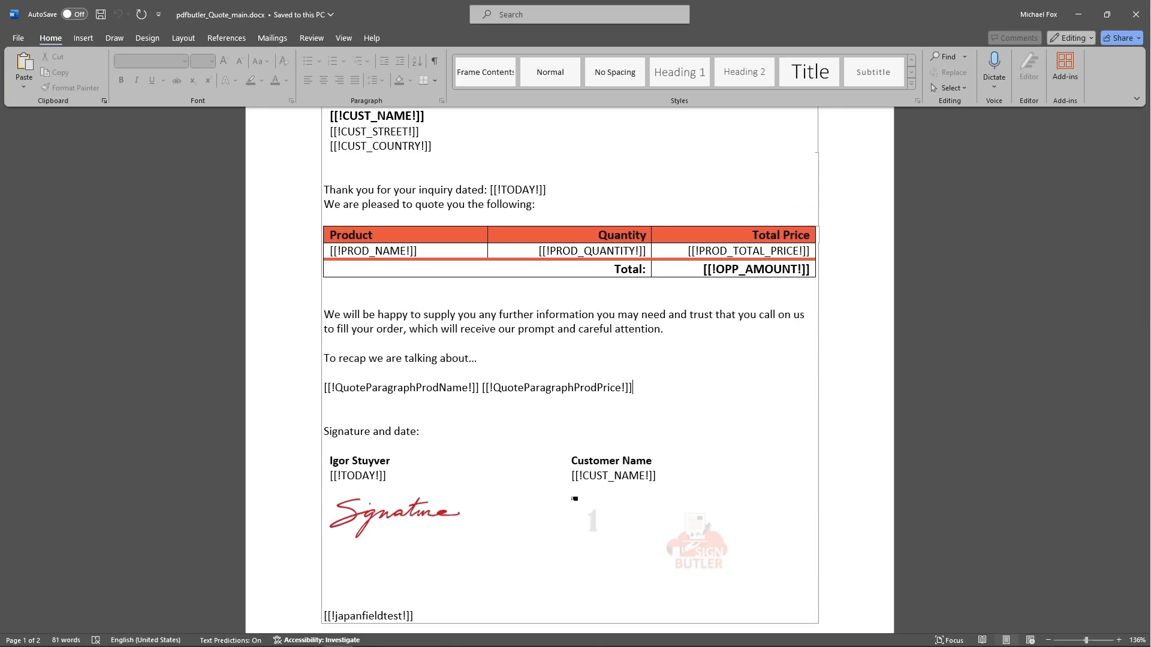
Switch to the browser, review the Oppo Products data source query in the SOQL Builder and save it
{"action": "mouse_move", "coordinate": [179, 640]}
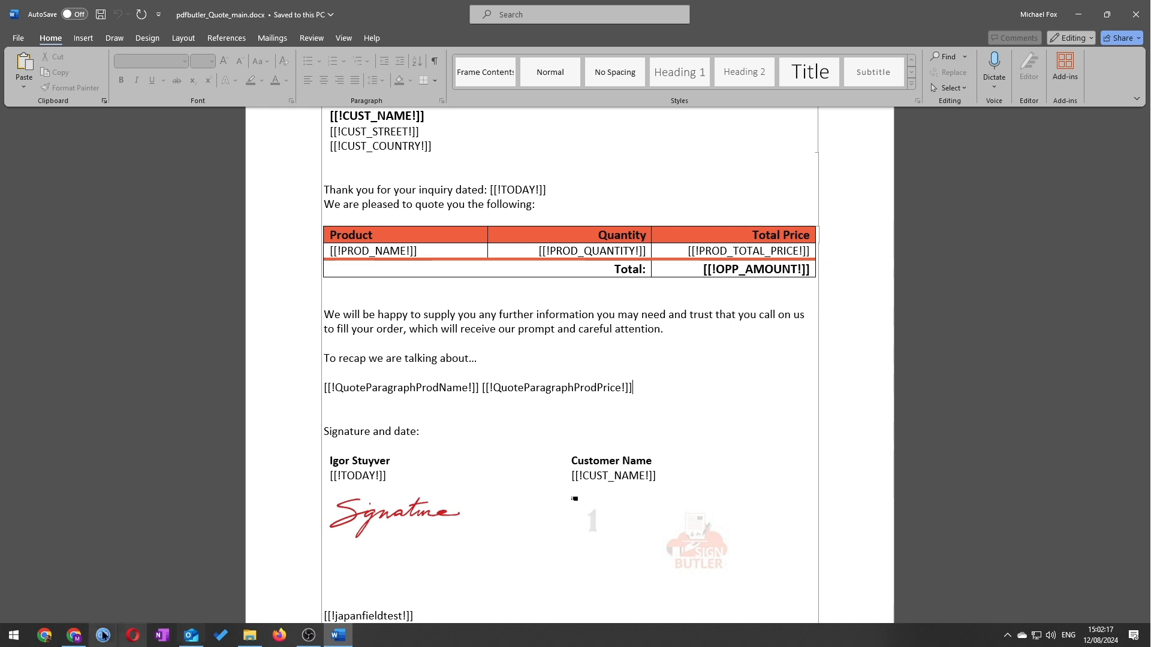
{"action": "left_click", "coordinate": [103, 635]}
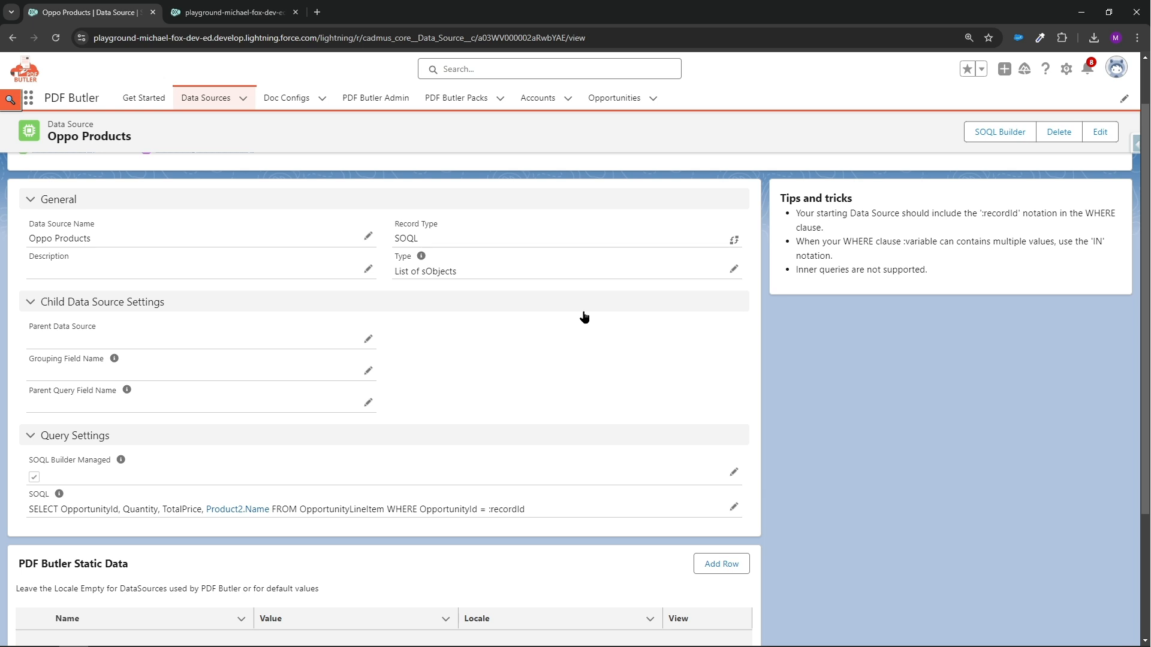
{"action": "scroll", "coordinate": [414, 414], "scroll_direction": "down", "scroll_amount": 1}
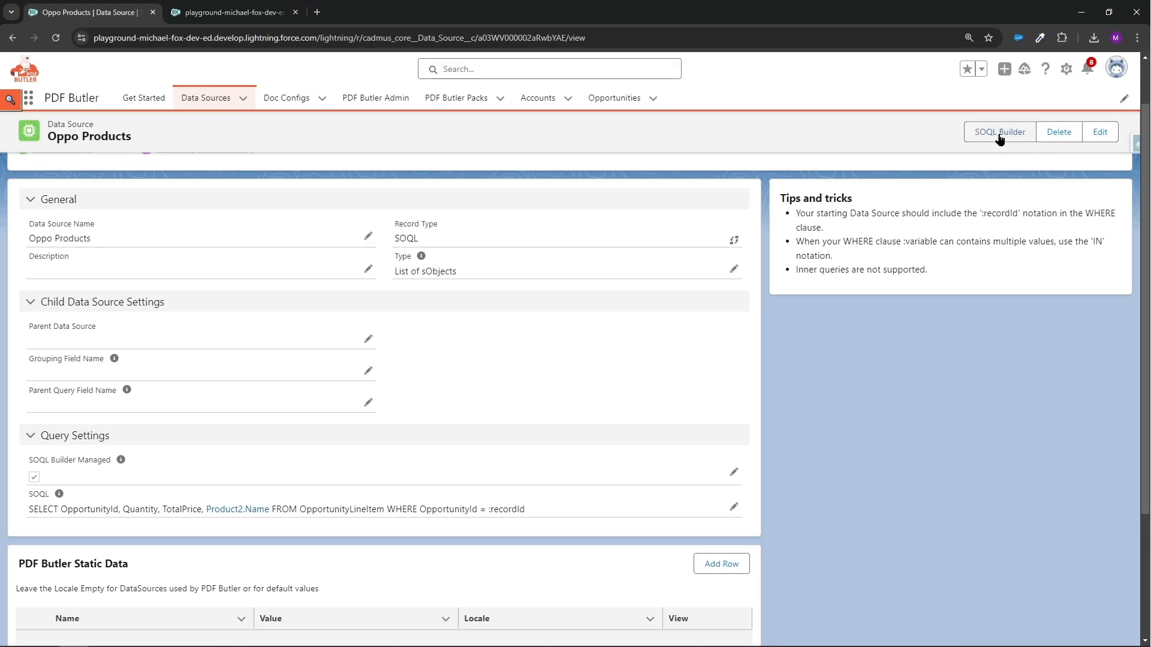
{"action": "left_click", "coordinate": [999, 133]}
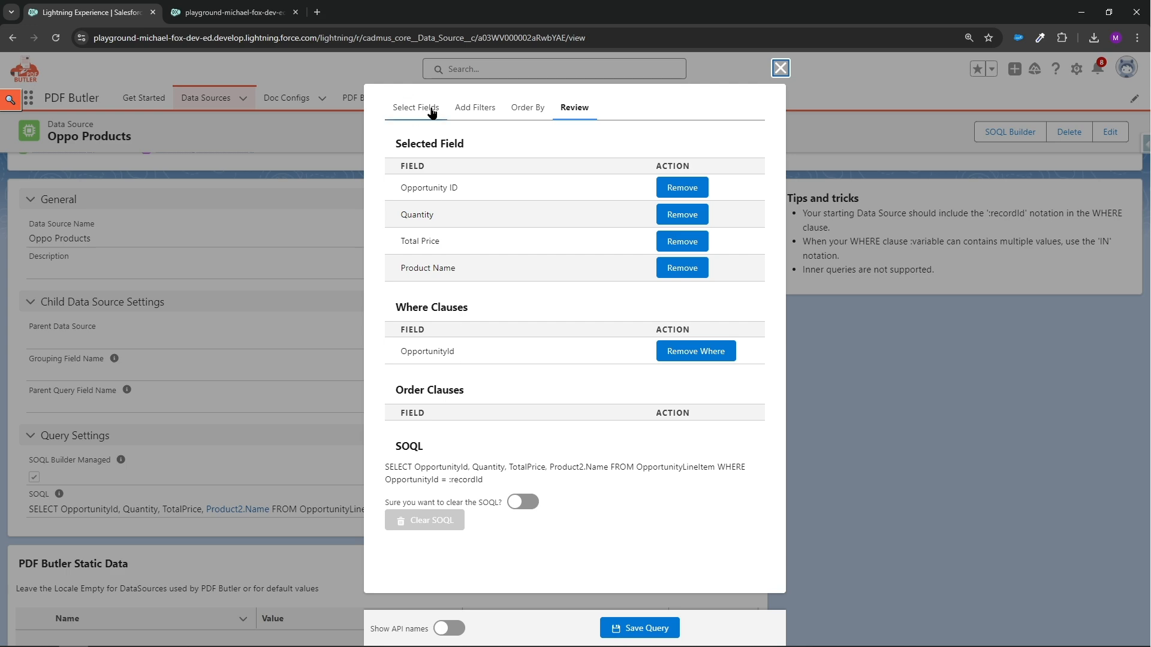
{"action": "left_click", "coordinate": [639, 628]}
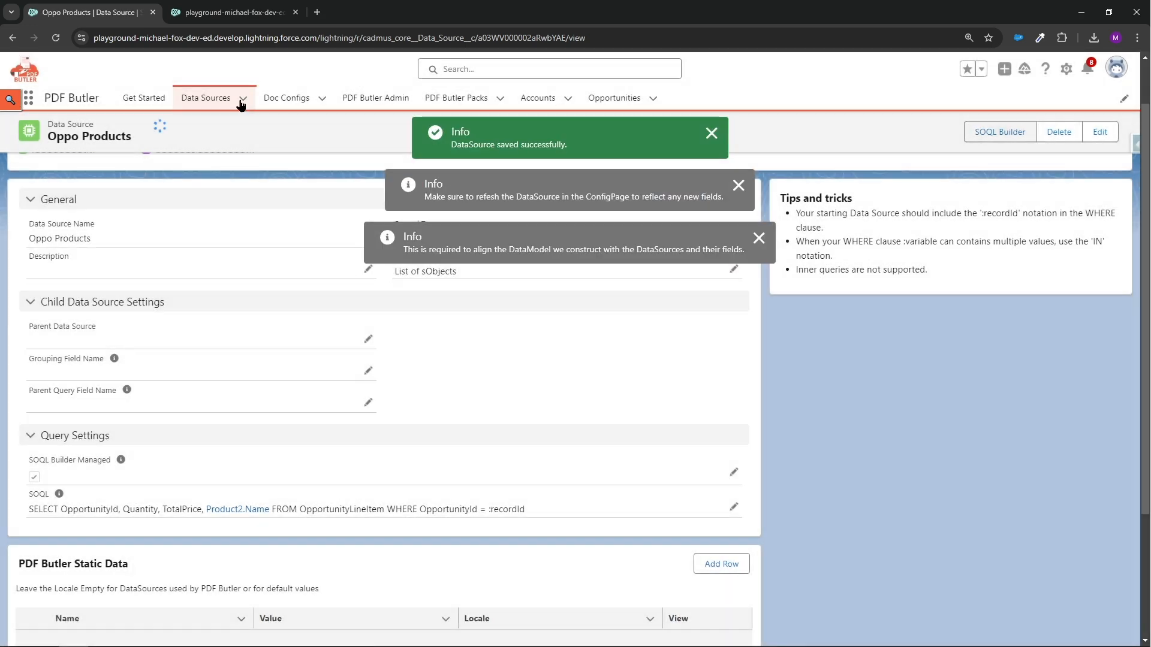
Switch to the Quote doc config and review the fields and field types of the Oppo Products data source
{"action": "left_click", "coordinate": [238, 13]}
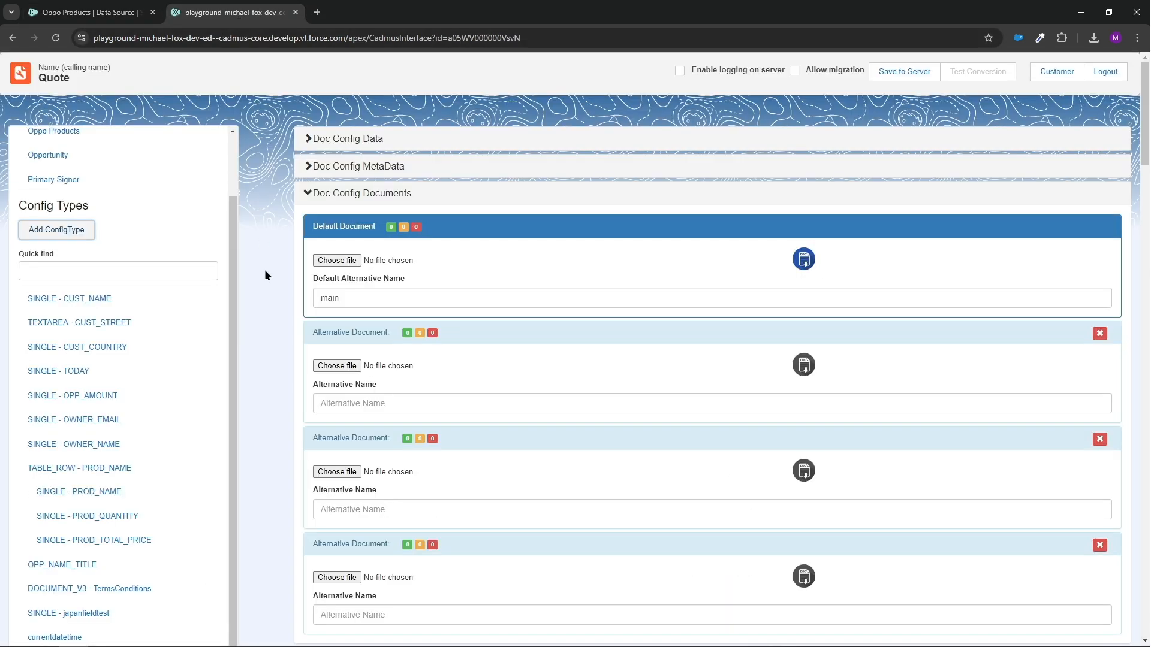
{"action": "scroll", "coordinate": [114, 226], "scroll_direction": "up", "scroll_amount": 2}
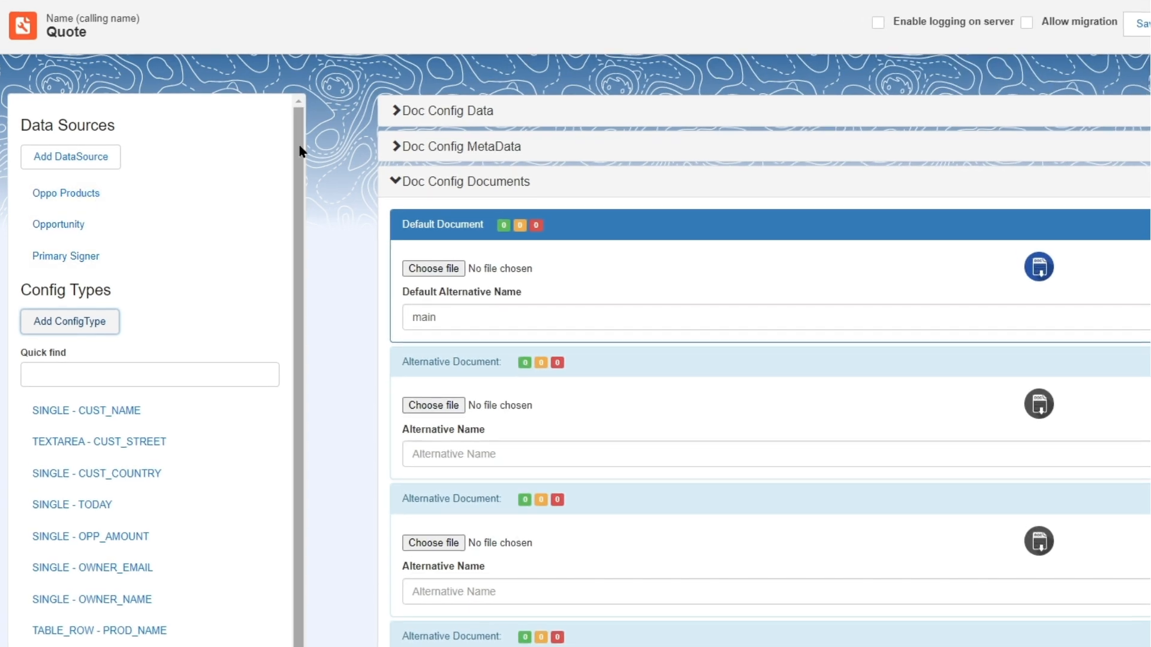
{"action": "mouse_move", "coordinate": [302, 152]}
{"action": "left_mouse_down"}
{"action": "mouse_move", "coordinate": [303, 198]}
{"action": "mouse_move", "coordinate": [302, 172]}
{"action": "left_mouse_up"}
{"action": "left_click", "coordinate": [82, 179]}
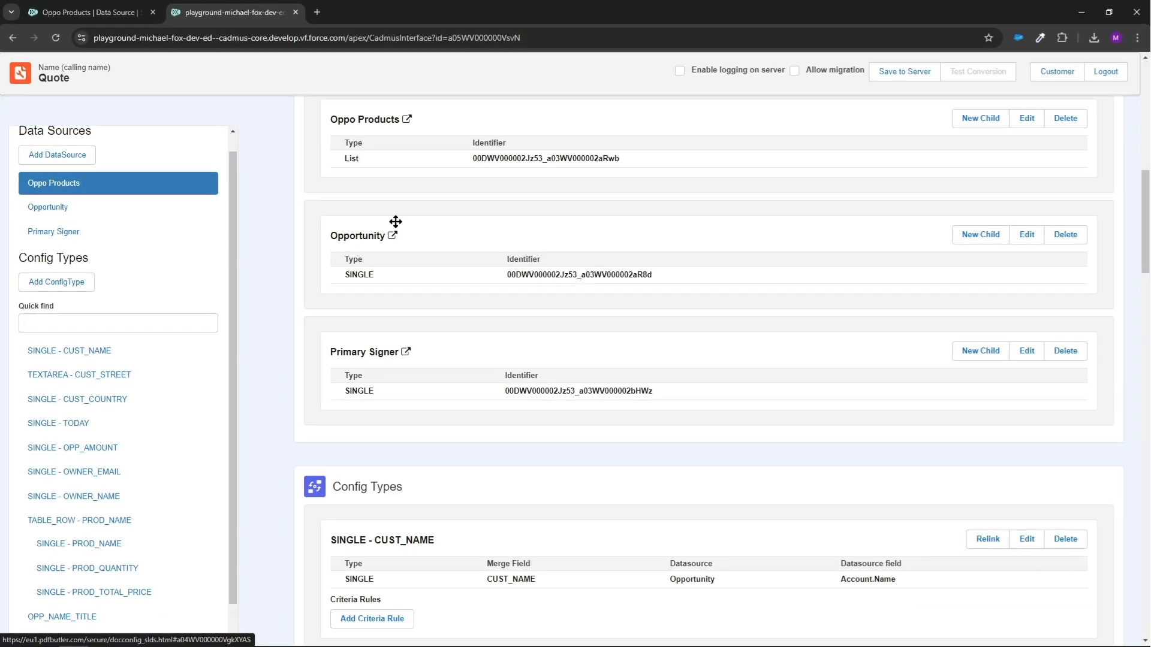
{"action": "left_click", "coordinate": [1019, 119]}
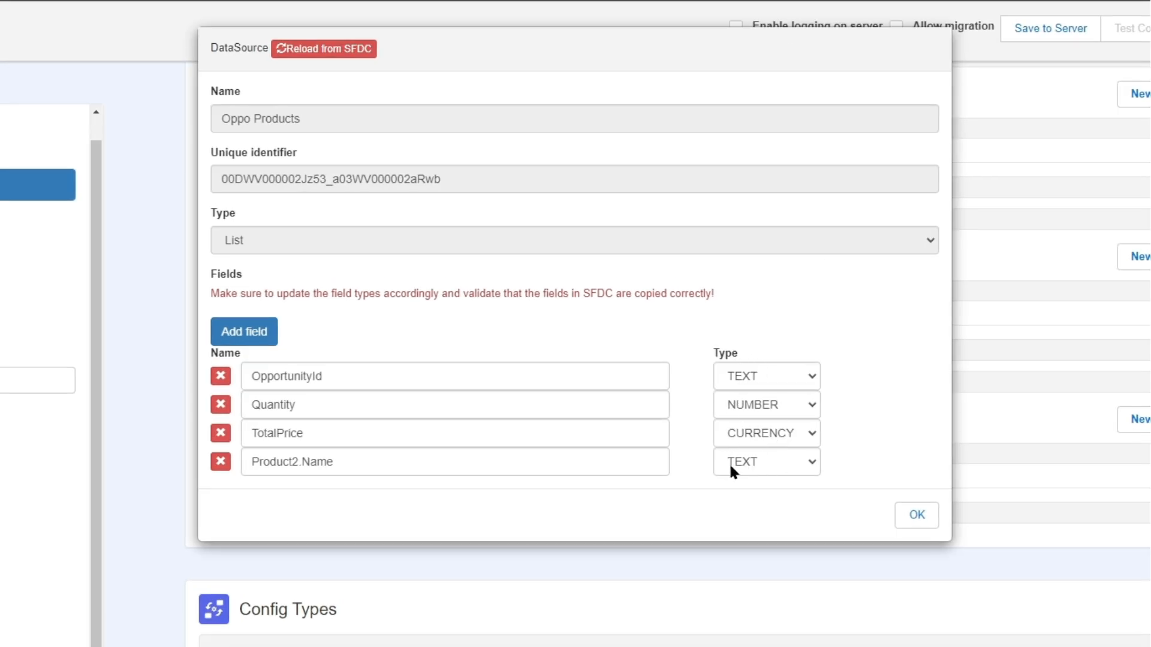
{"action": "left_click", "coordinate": [913, 516]}
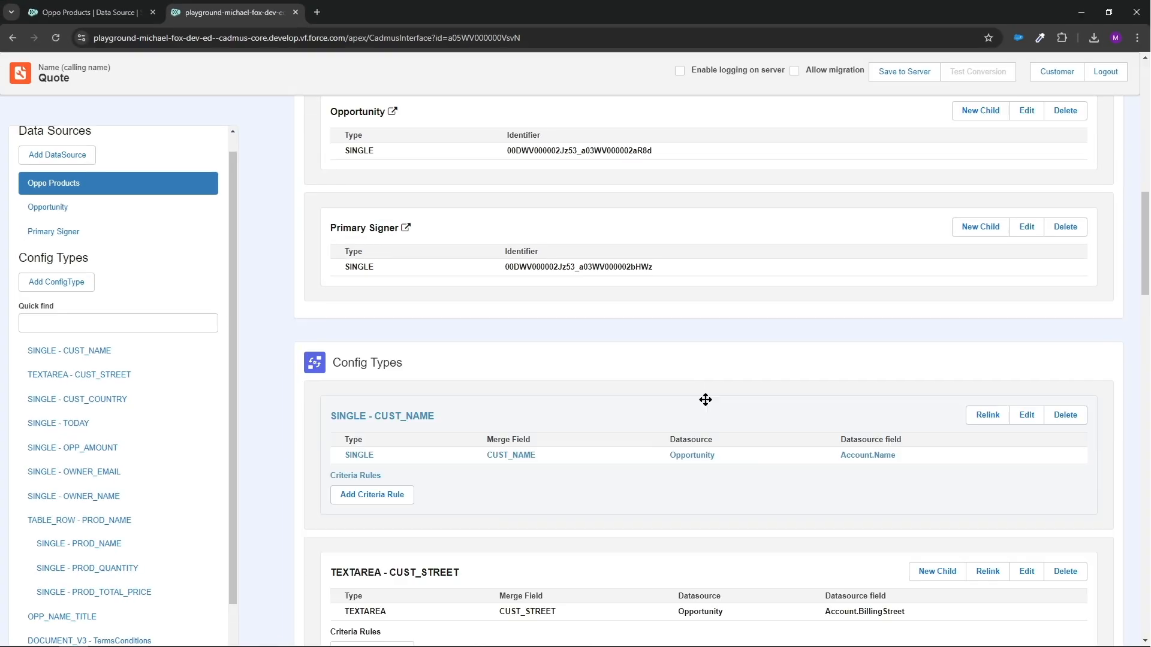
{"action": "scroll", "coordinate": [703, 398], "scroll_direction": "down", "scroll_amount": 5}
{"action": "left_click", "coordinate": [82, 286]}
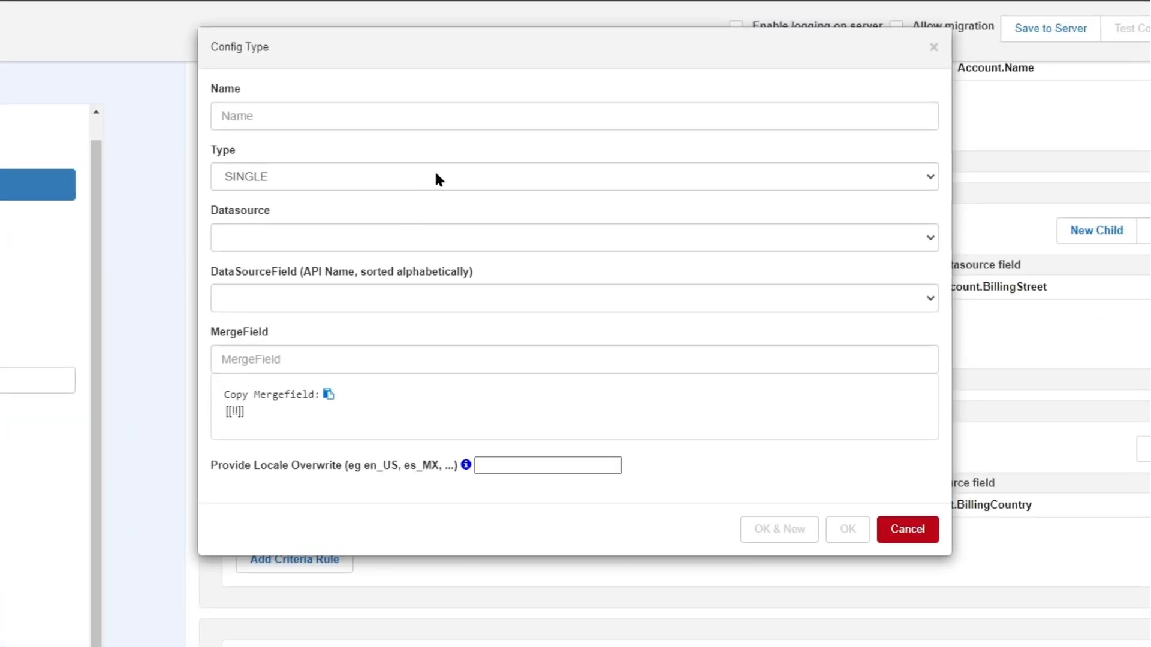
{"action": "left_click", "coordinate": [908, 529]}
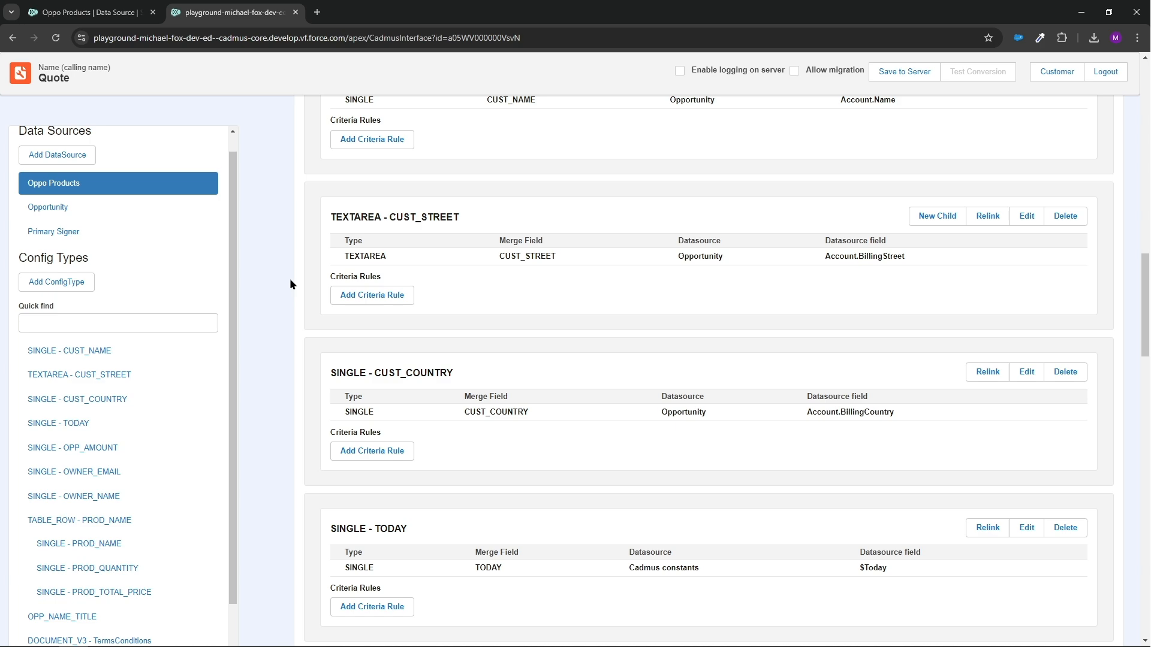
Load pdfbutler_Quote_main.docx from Downloads as the default document and save the doc config to the server
{"action": "scroll", "coordinate": [294, 275], "scroll_direction": "up", "scroll_amount": 15}
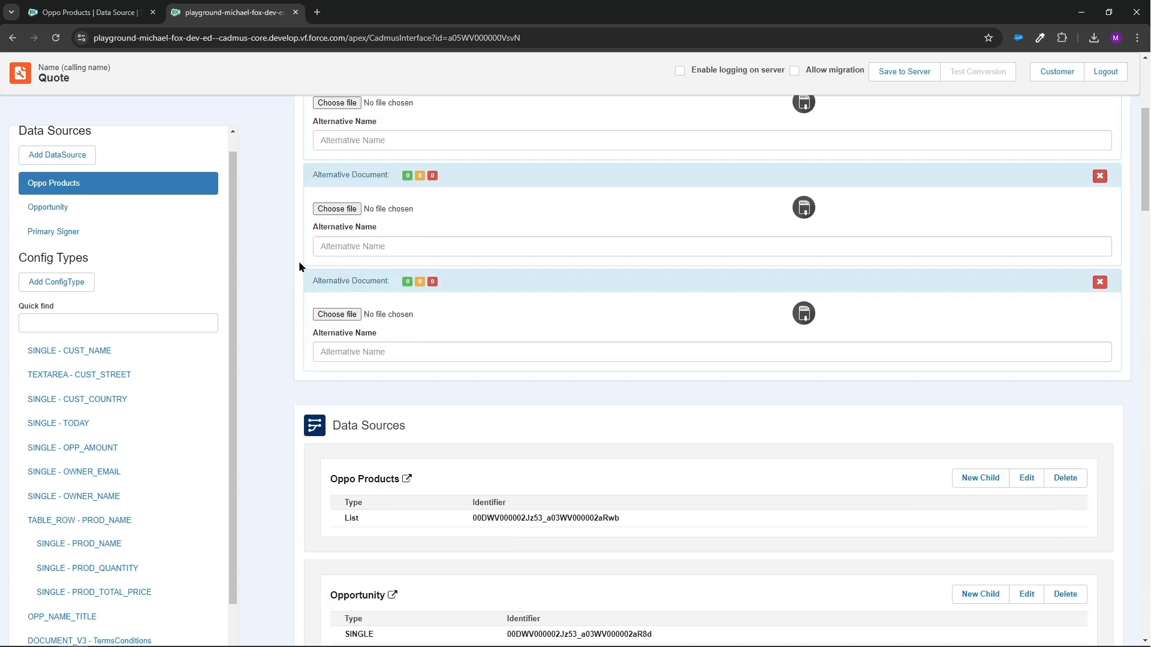
{"action": "left_click", "coordinate": [334, 255]}
{"action": "left_click", "coordinate": [54, 228]}
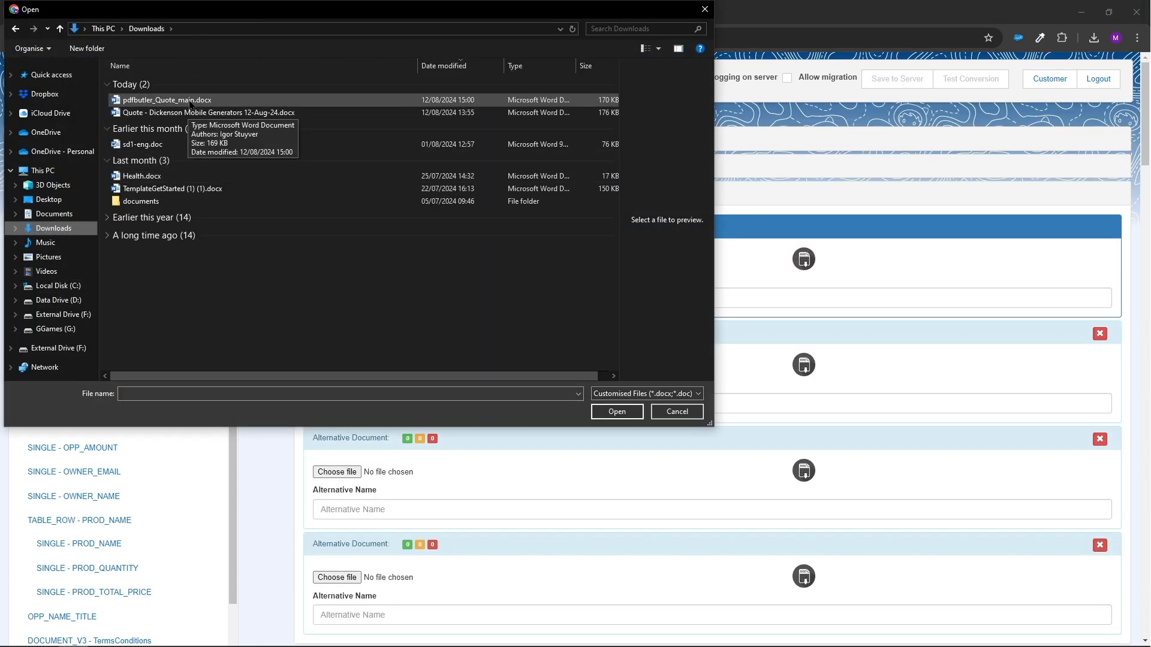
{"action": "left_click", "coordinate": [188, 102]}
{"action": "left_click", "coordinate": [629, 414]}
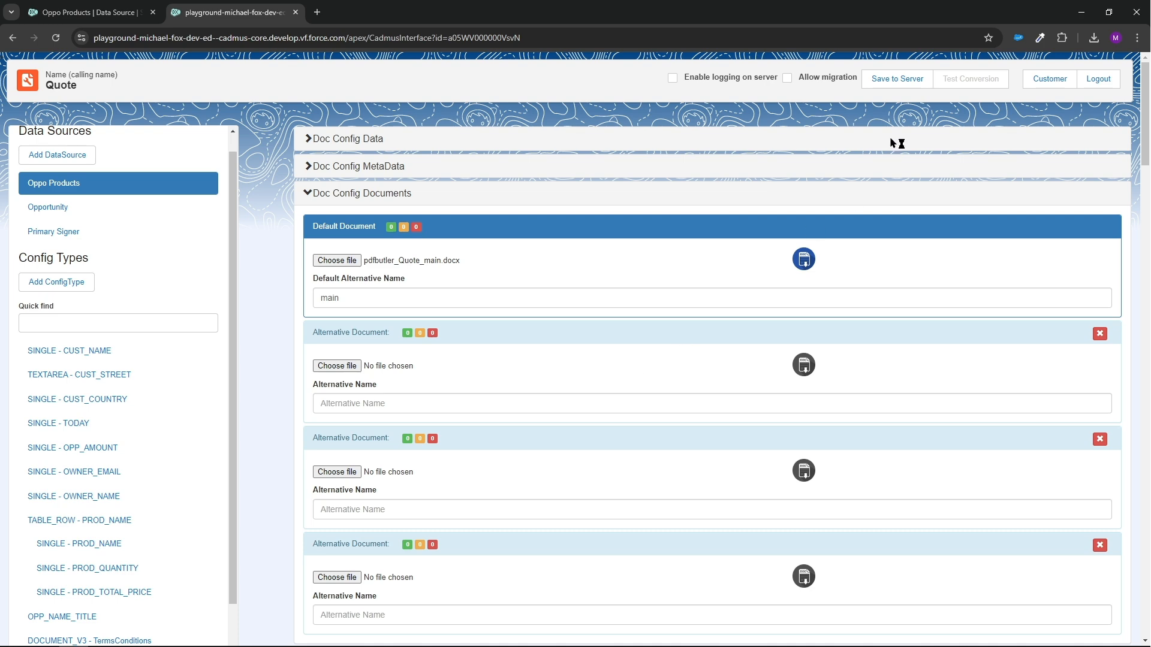
{"action": "left_click", "coordinate": [898, 81]}
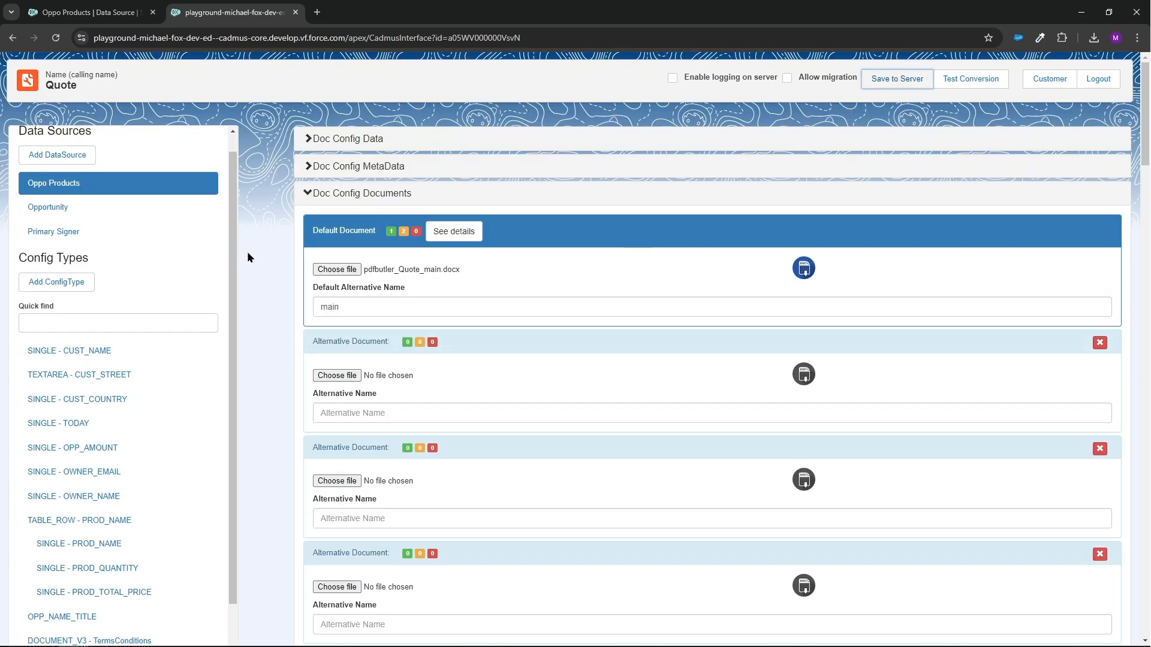
Set up a new PARAGRAPH config type on Oppo Products with merge field QuoteParagraphProdName and remove mergefield action NONE
{"action": "left_click", "coordinate": [38, 283]}
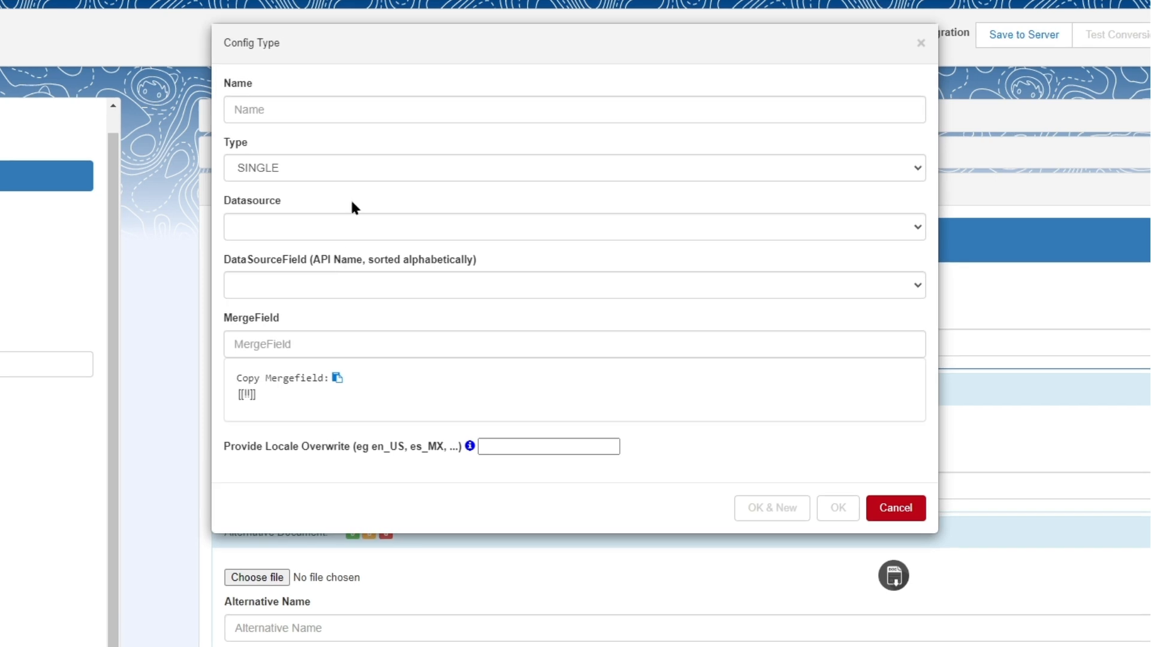
{"action": "left_click", "coordinate": [391, 170]}
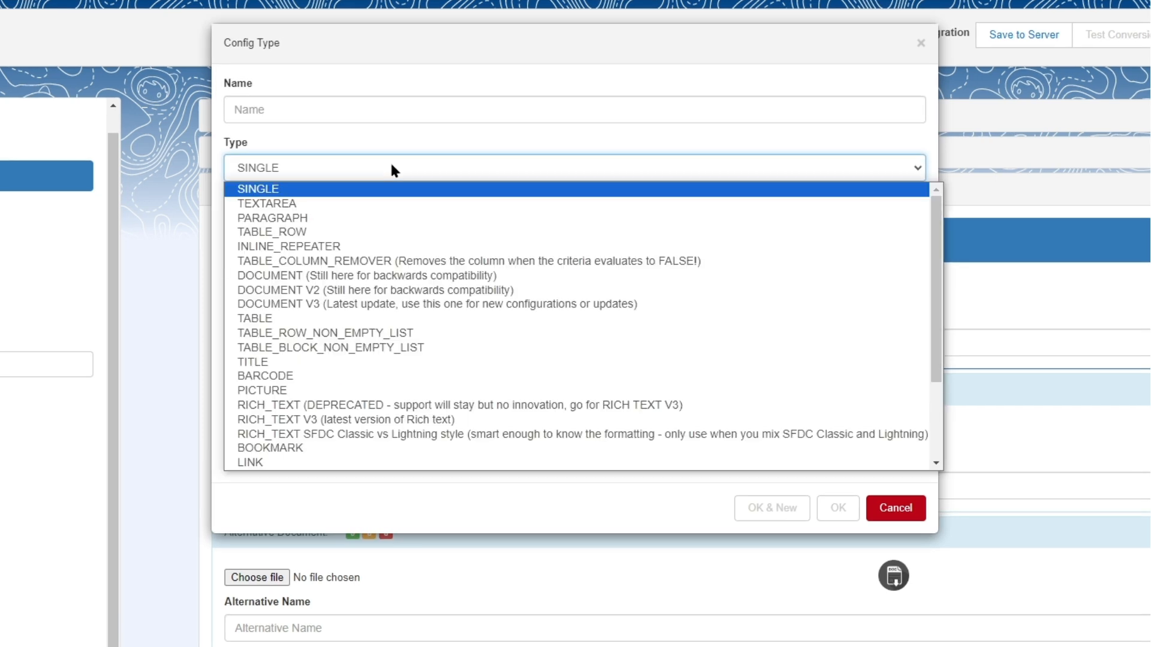
{"action": "left_click", "coordinate": [349, 223]}
{"action": "left_click", "coordinate": [350, 231]}
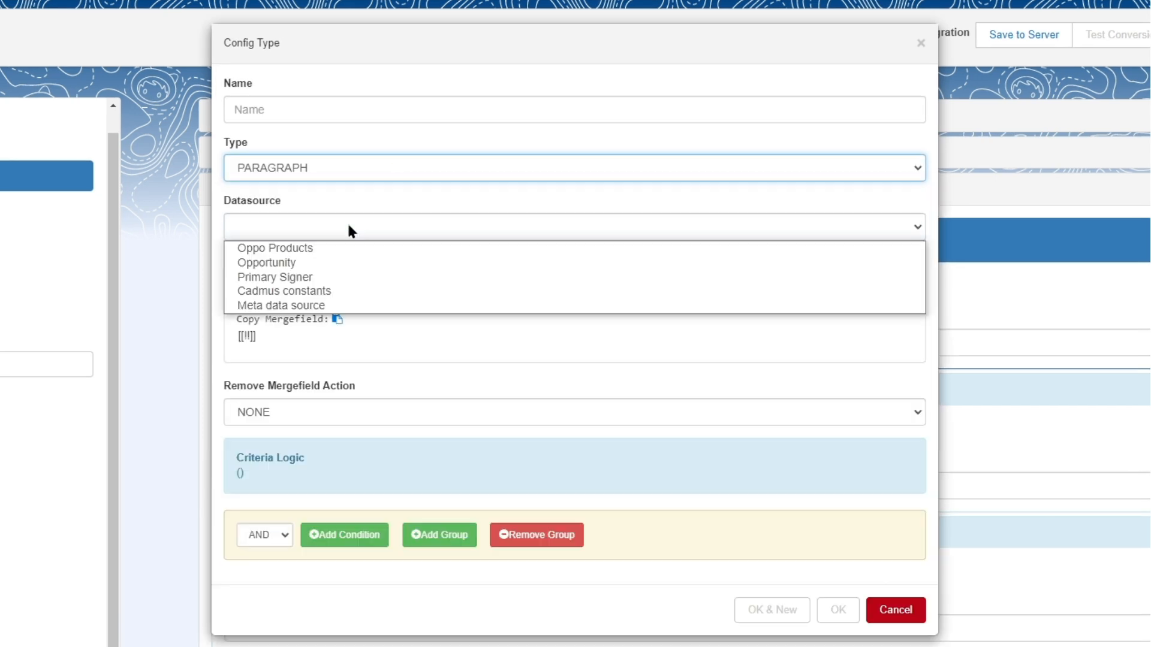
{"action": "left_click", "coordinate": [351, 246]}
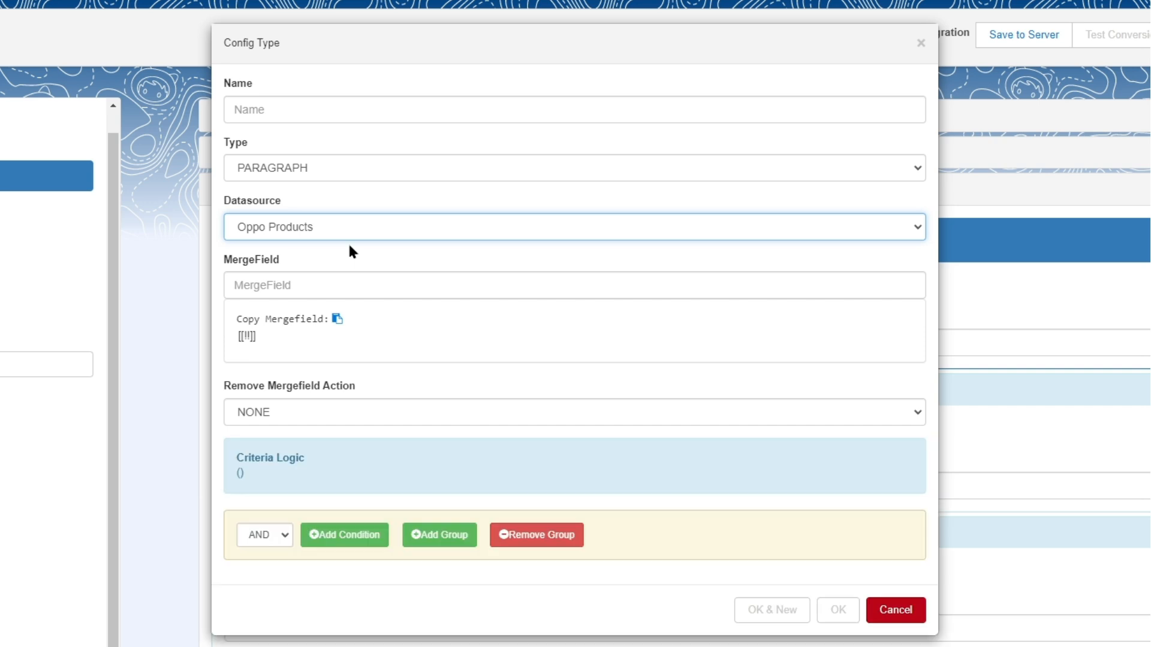
{"action": "left_click", "coordinate": [349, 291]}
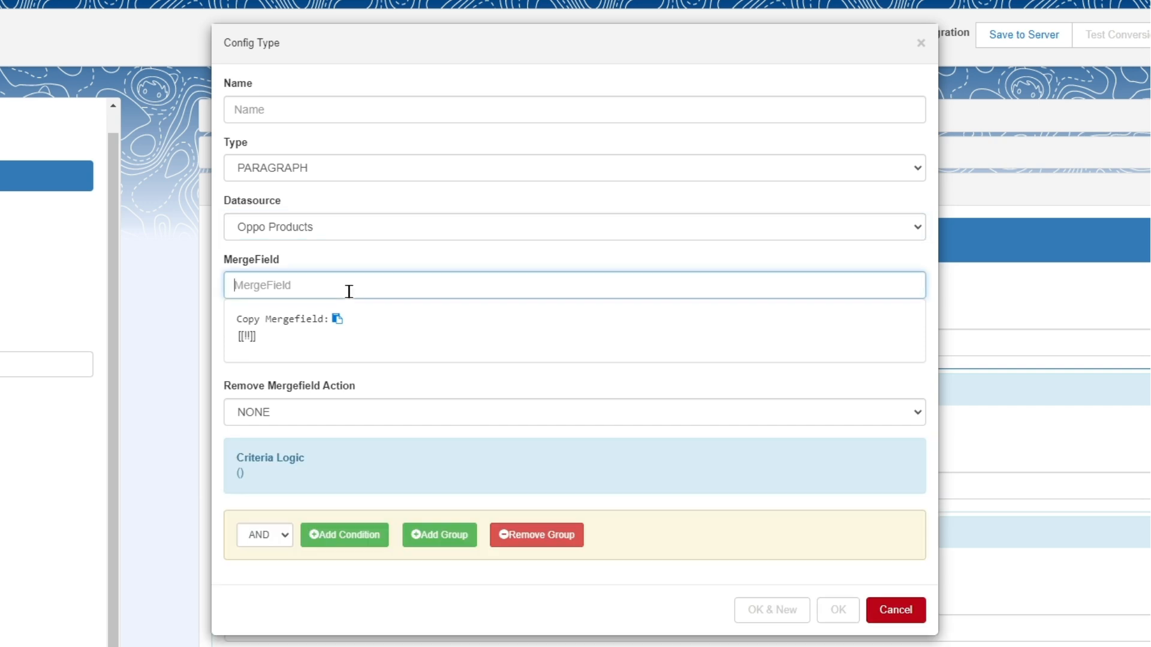
{"action": "type", "text": "name"}
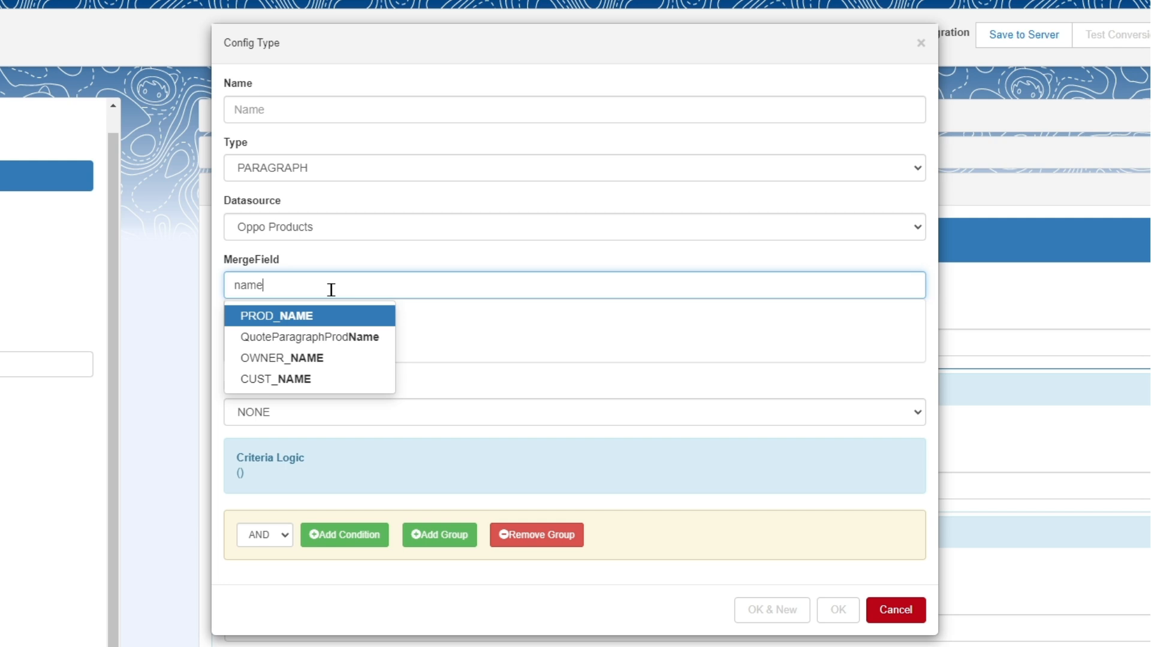
{"action": "left_click", "coordinate": [341, 336]}
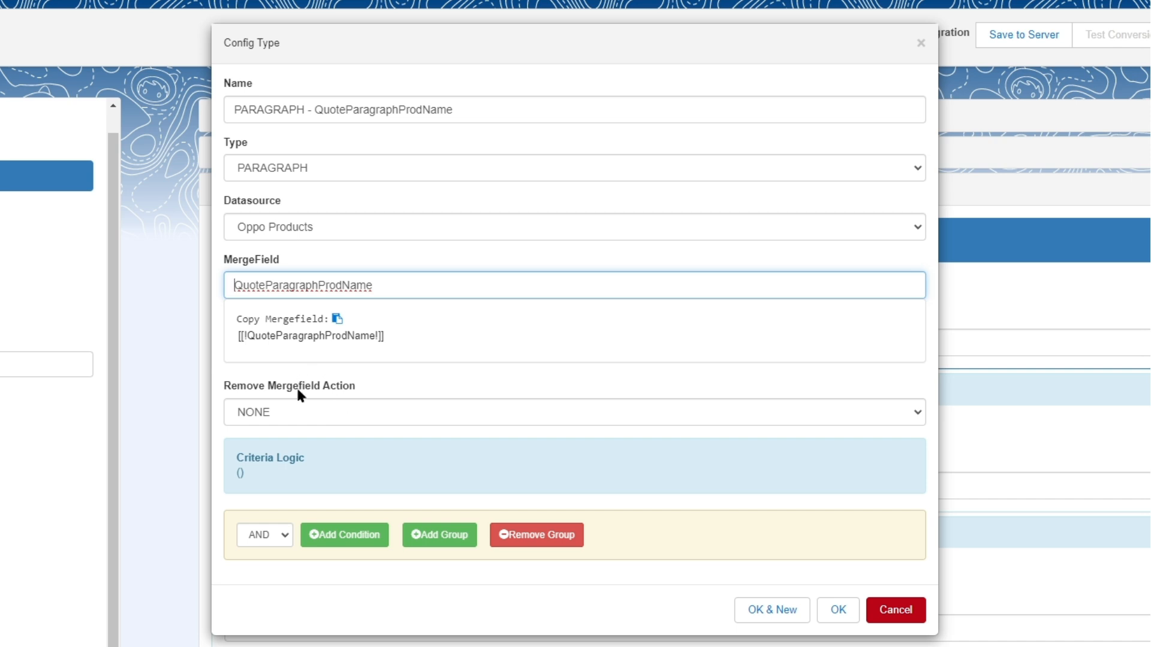
{"action": "left_click", "coordinate": [323, 414]}
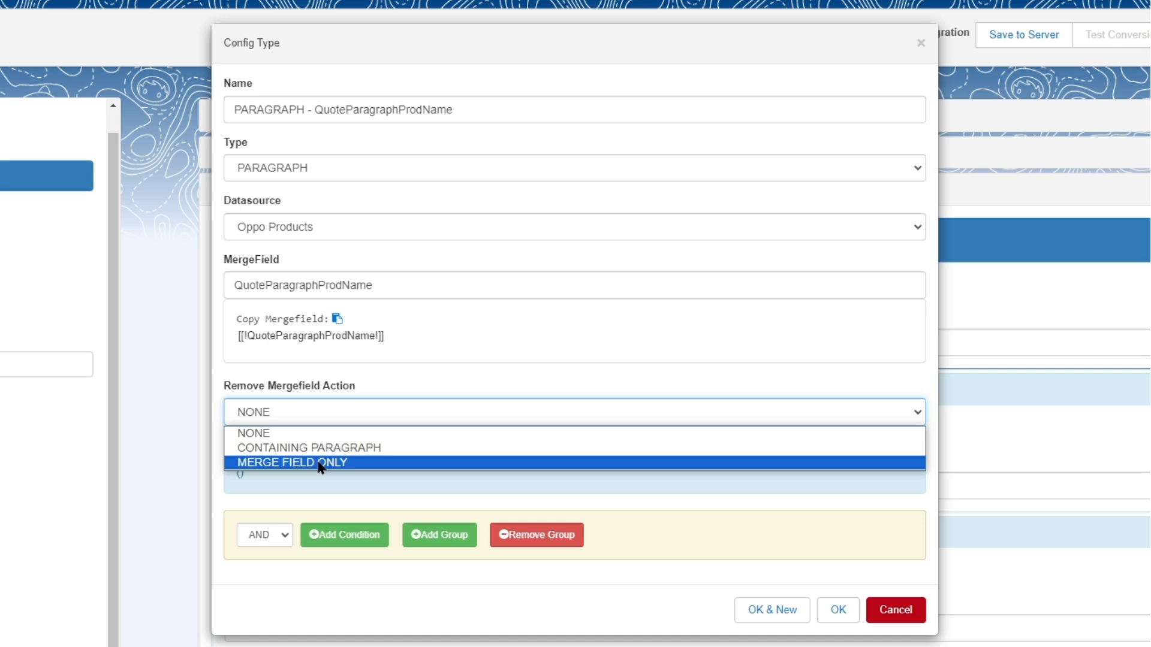
{"action": "left_click", "coordinate": [318, 433]}
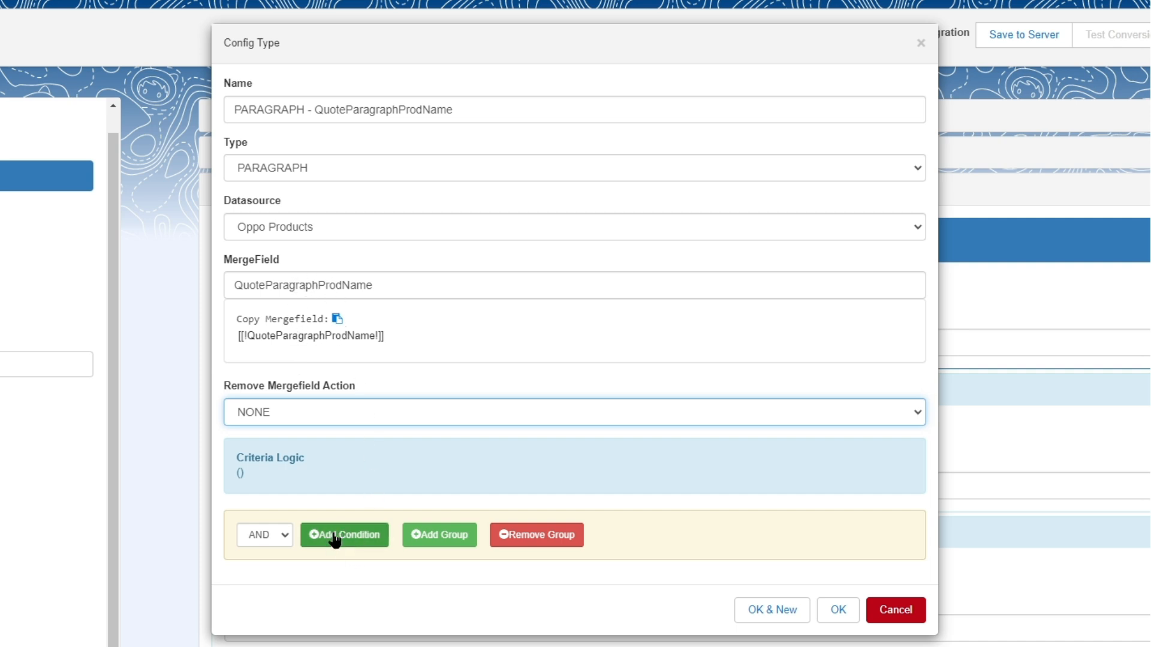
{"action": "left_click", "coordinate": [334, 541]}
{"action": "left_click", "coordinate": [355, 570]}
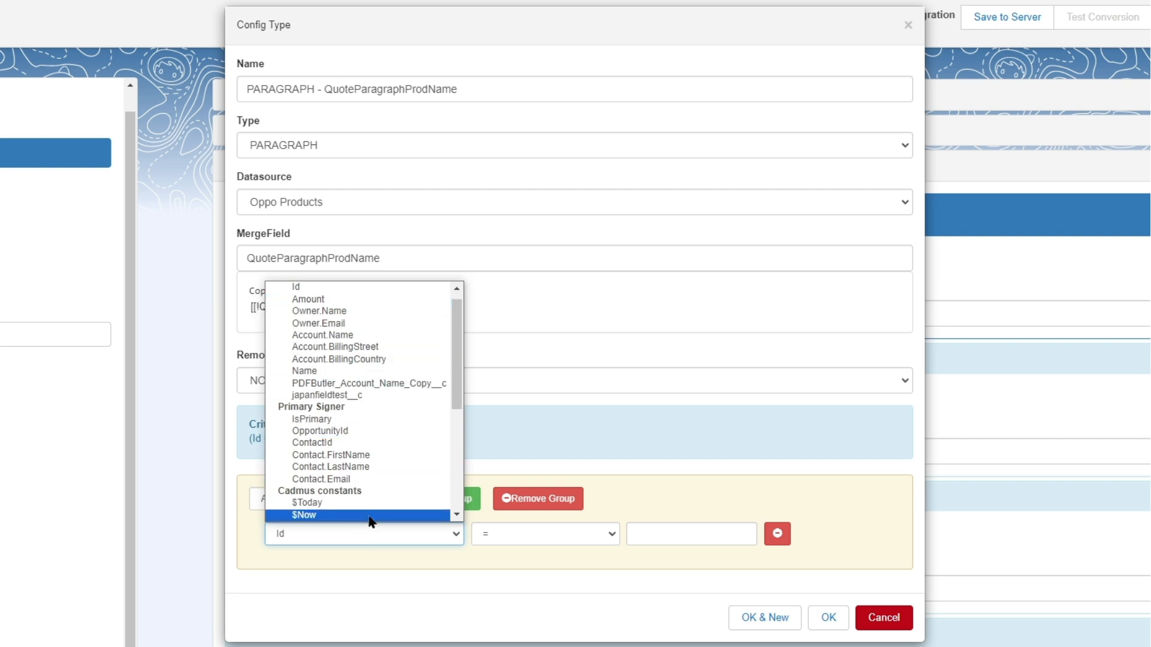
{"action": "left_click", "coordinate": [548, 542]}
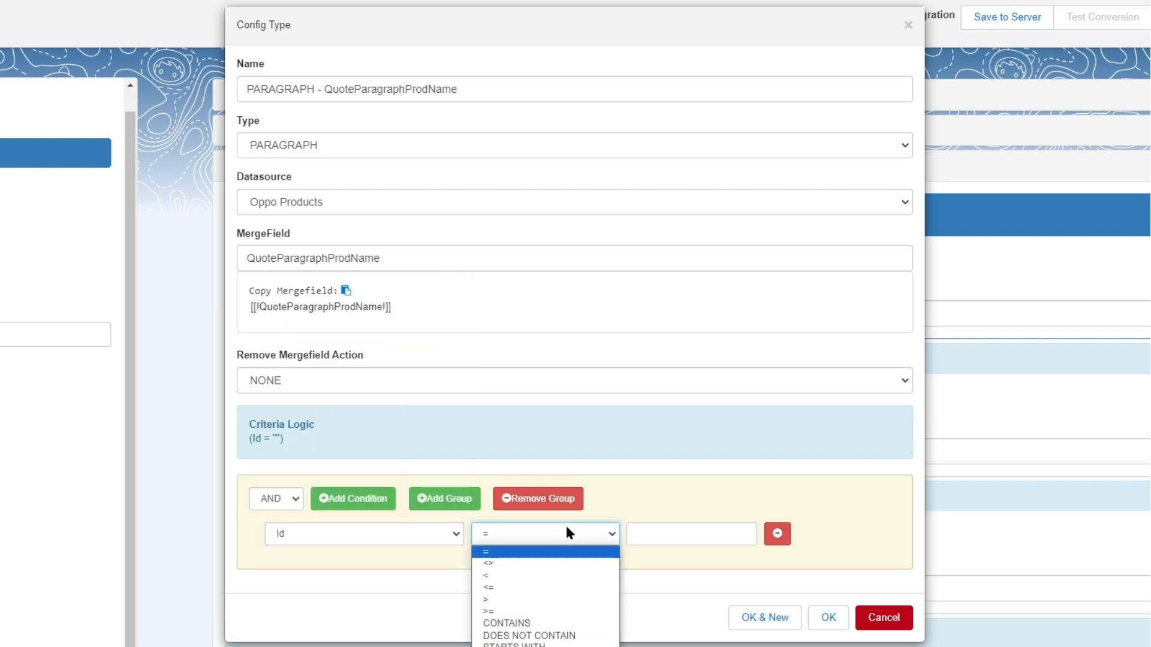
{"action": "left_click", "coordinate": [566, 526]}
{"action": "left_click", "coordinate": [438, 532]}
{"action": "left_click", "coordinate": [777, 534]}
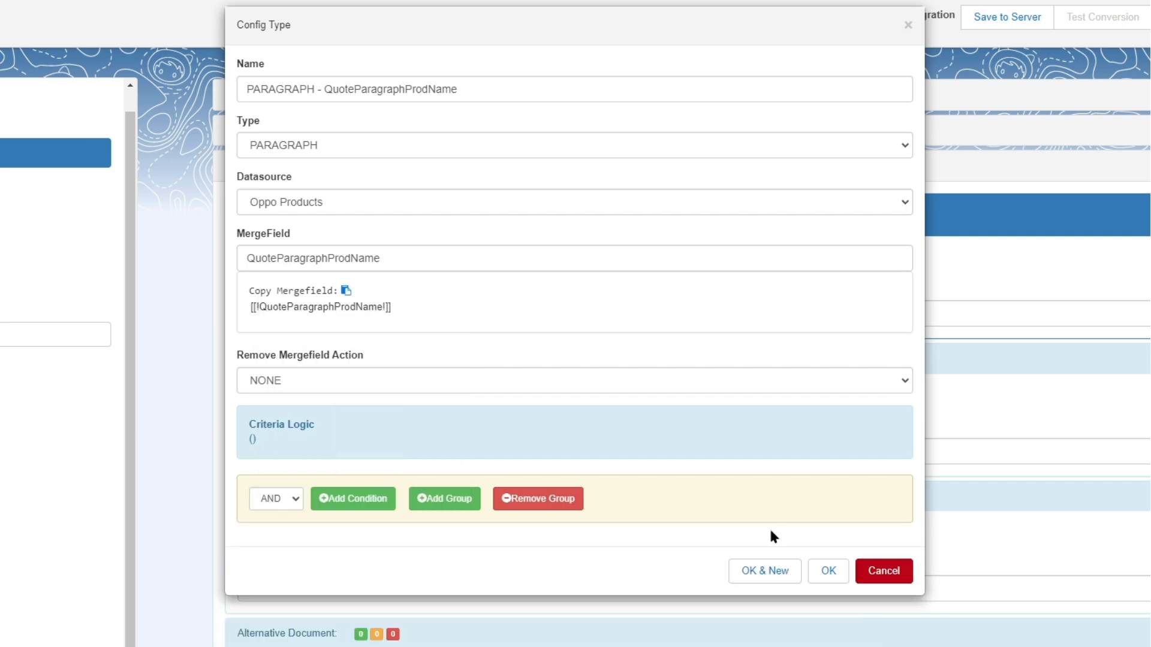
Accept the QuoteParagraphProdName paragraph config type and start a new child config type under it
{"action": "left_click", "coordinate": [829, 571]}
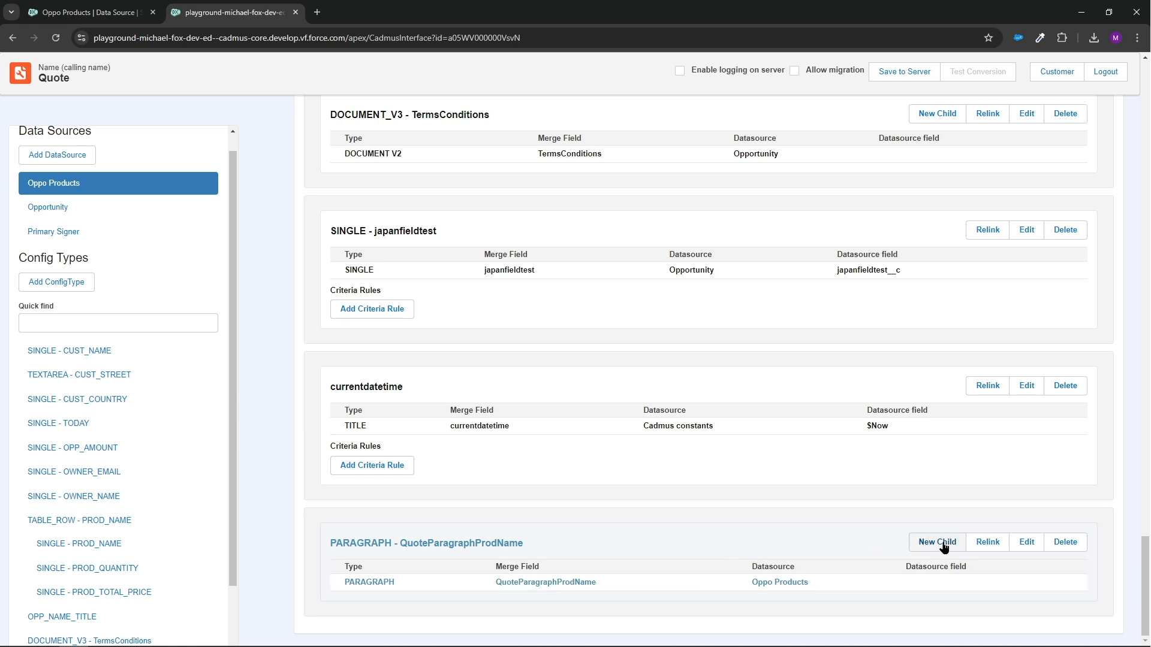
{"action": "left_click", "coordinate": [943, 547]}
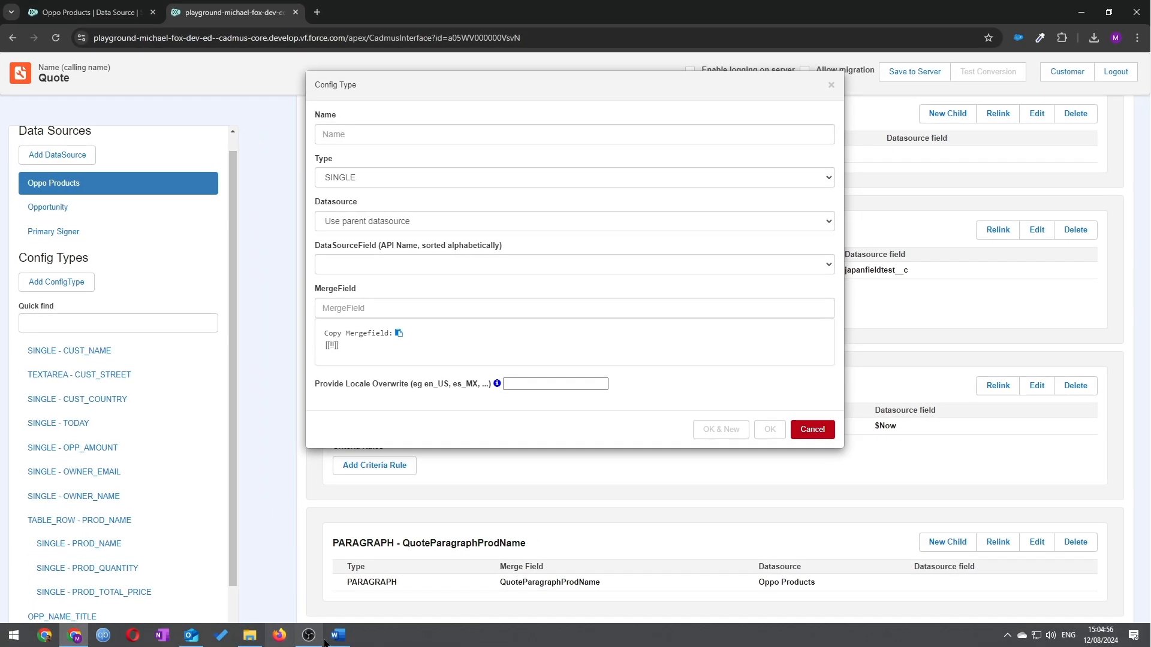
Switch to Word and examine the QuoteParagraphProdName merge field in the quote template
{"action": "left_click", "coordinate": [338, 635]}
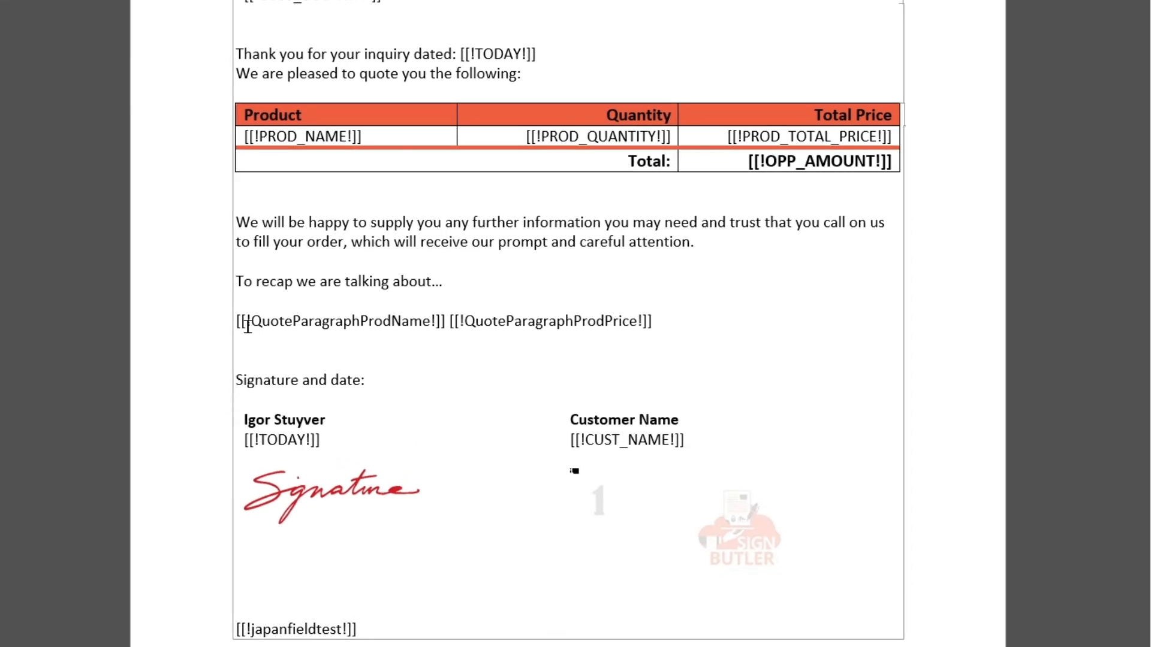
{"action": "left_click_drag", "start_coordinate": [330, 388], "coordinate": [425, 390]}
{"action": "left_click_drag", "start_coordinate": [372, 326], "coordinate": [445, 326]}
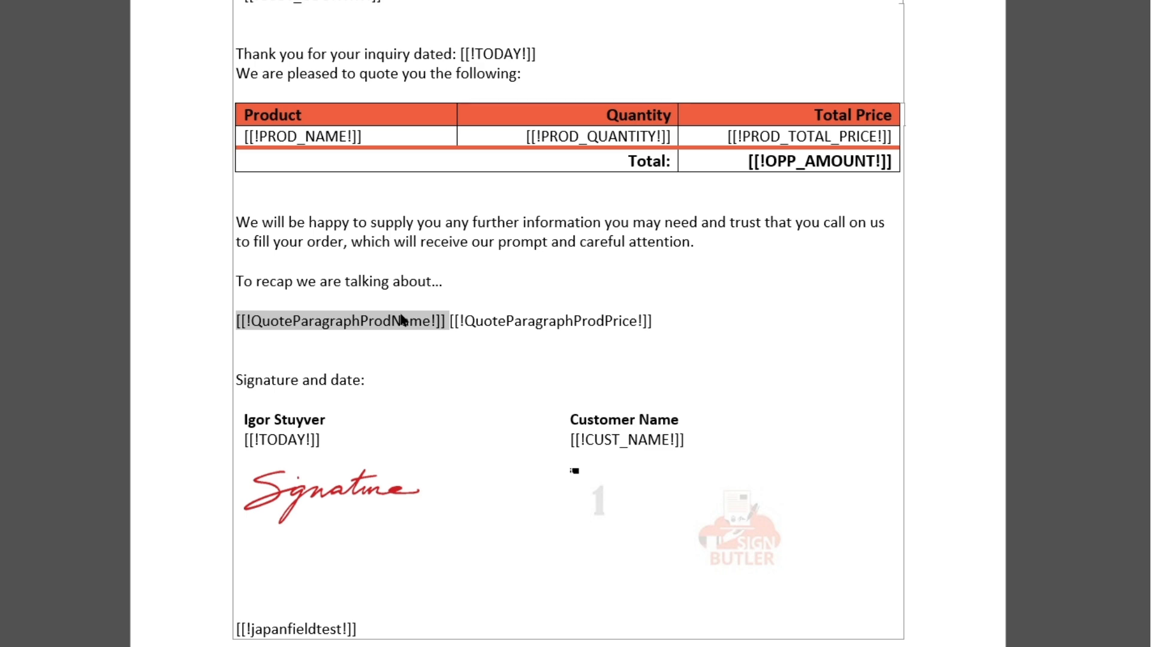
{"action": "left_click", "coordinate": [346, 332]}
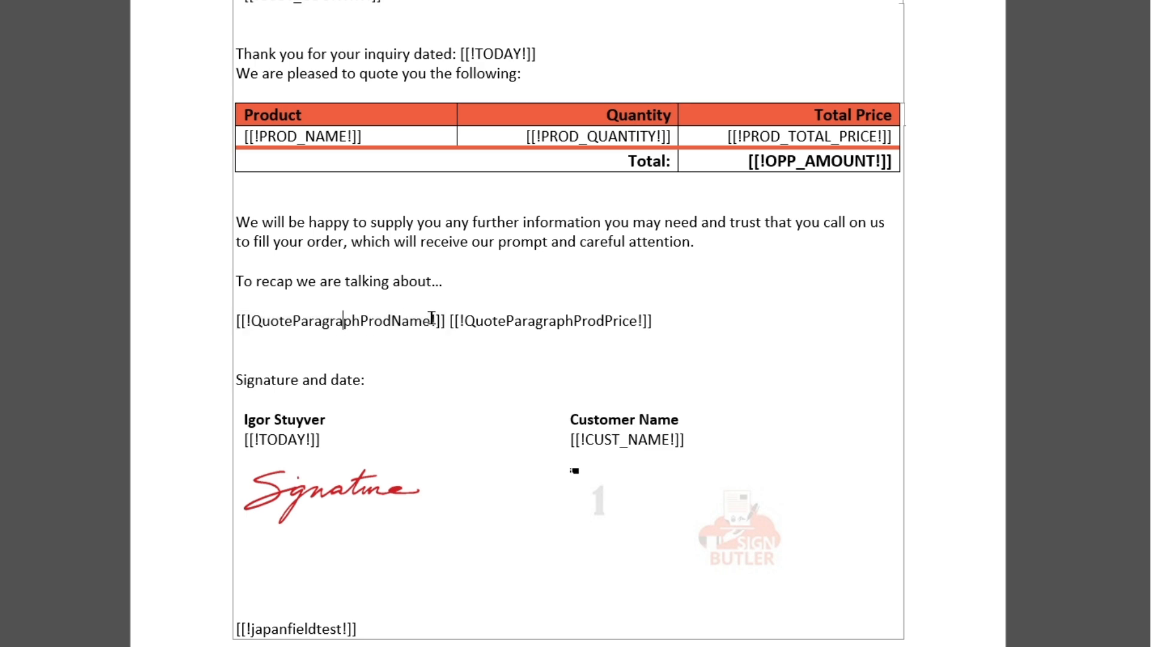
Check the QuoteParagraphProdName and QuoteParagraphProdPrice merge fields in the Word template, and return to the child config type in the browser
{"action": "left_click_drag", "start_coordinate": [431, 322], "coordinate": [273, 324]}
{"action": "left_click", "coordinate": [605, 322]}
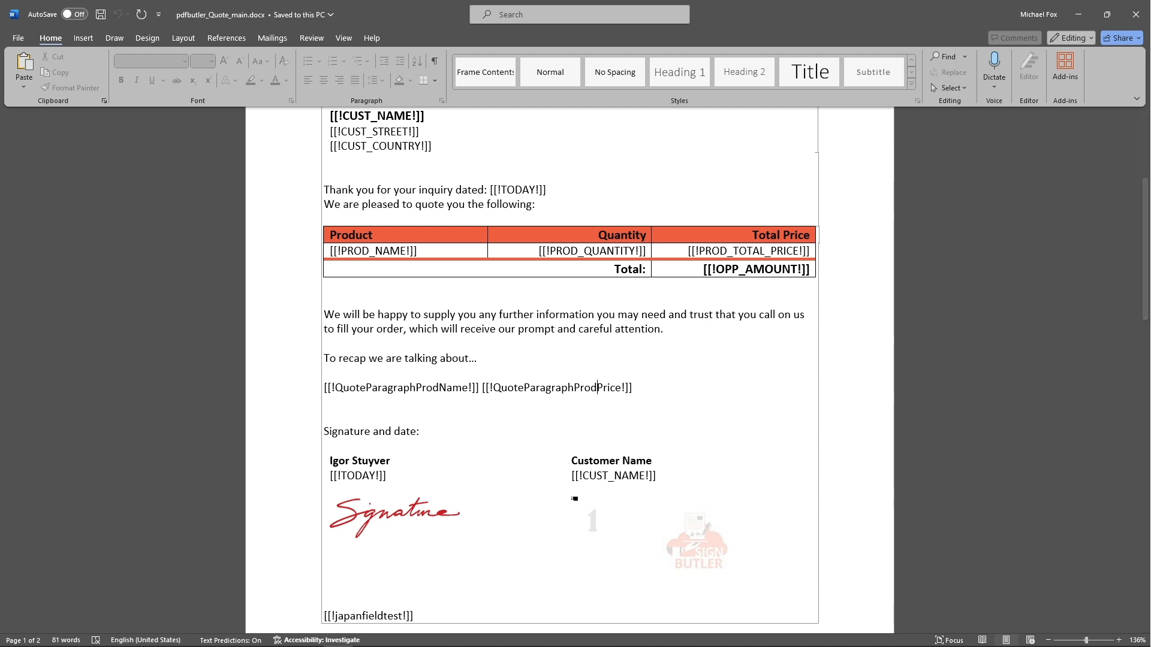
{"action": "mouse_move", "coordinate": [203, 636]}
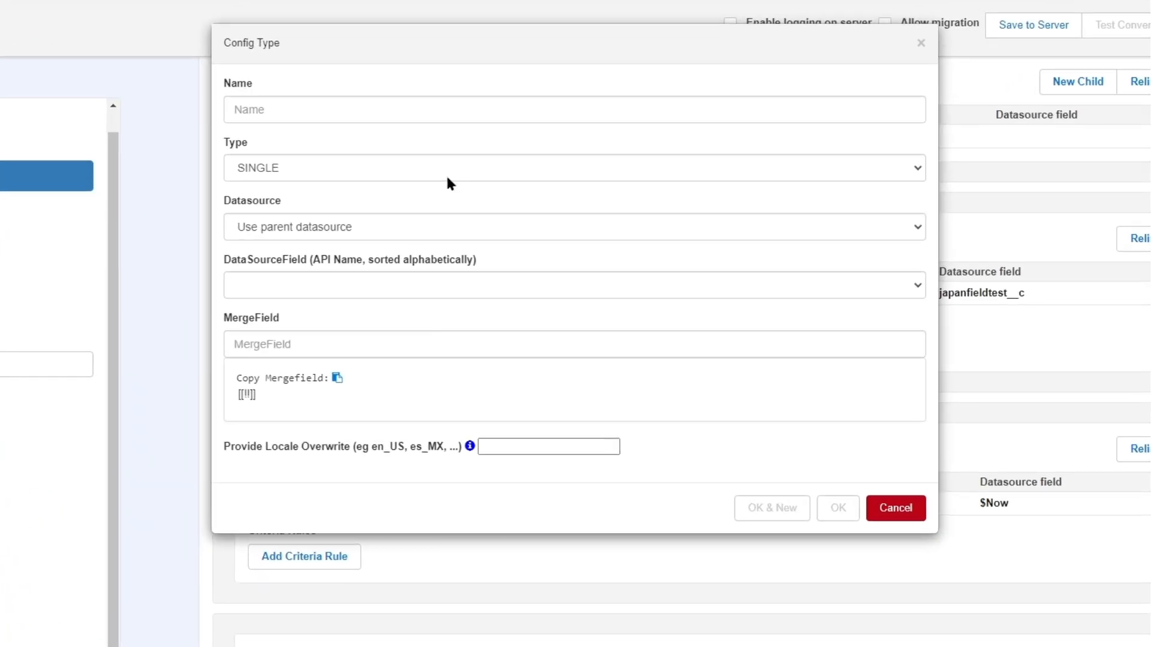
Keep the child config type as SINGLE on the parent datasource and set its datasource field to Product2.Name
{"action": "left_click", "coordinate": [448, 166]}
{"action": "left_click", "coordinate": [449, 168]}
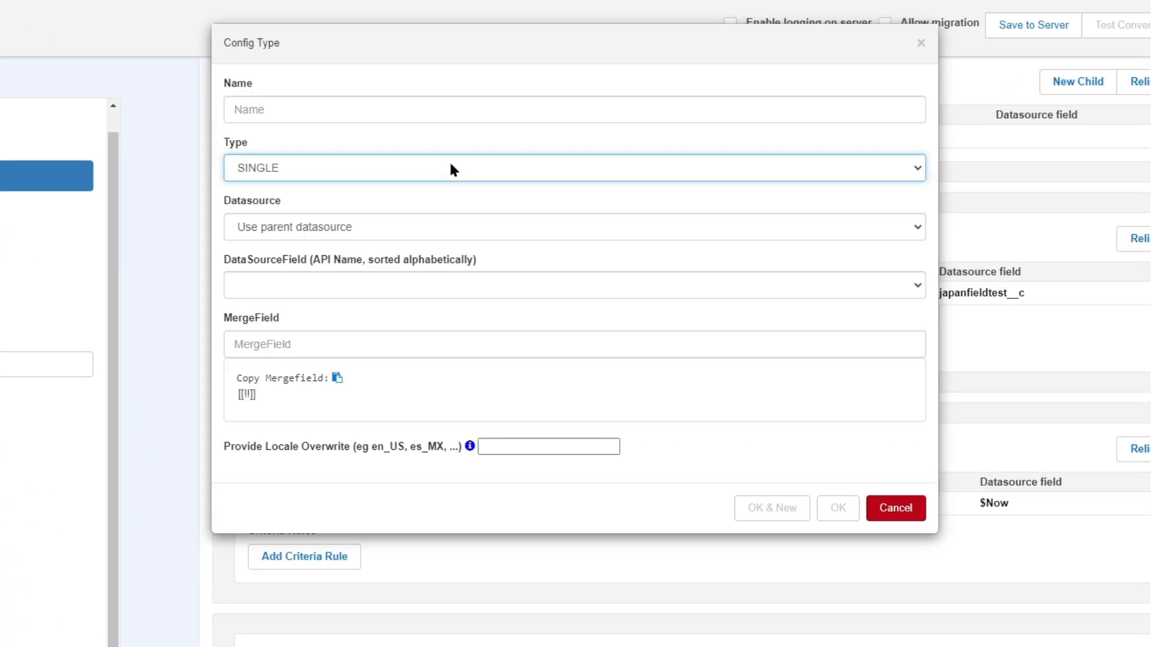
{"action": "left_click", "coordinate": [354, 227]}
{"action": "left_click", "coordinate": [354, 225]}
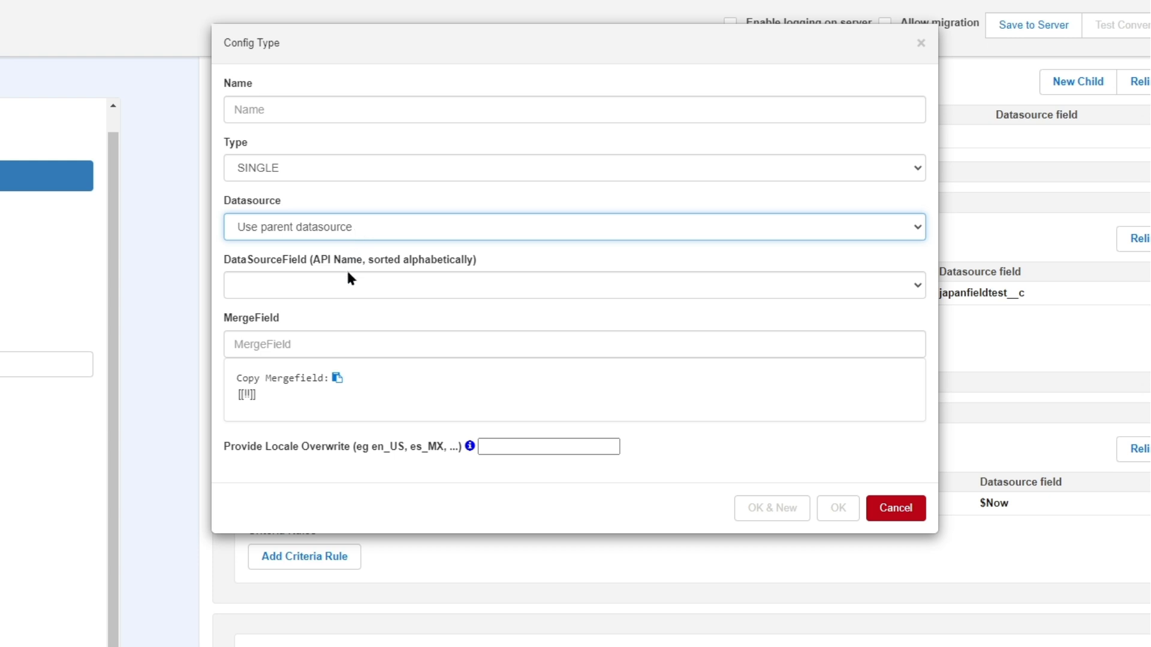
{"action": "left_click", "coordinate": [363, 286]}
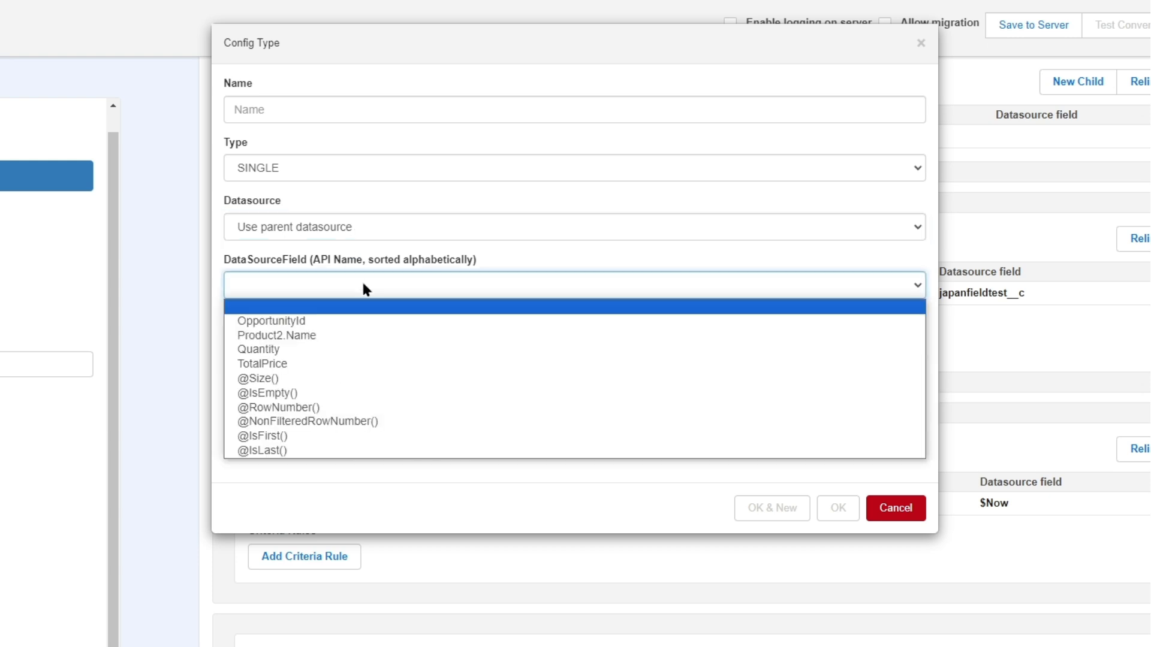
{"action": "left_click", "coordinate": [311, 339]}
Assign merge field QuoteParagraphProdName with text formatting left blank, and accept the child while starting another new one
{"action": "left_click", "coordinate": [314, 340]}
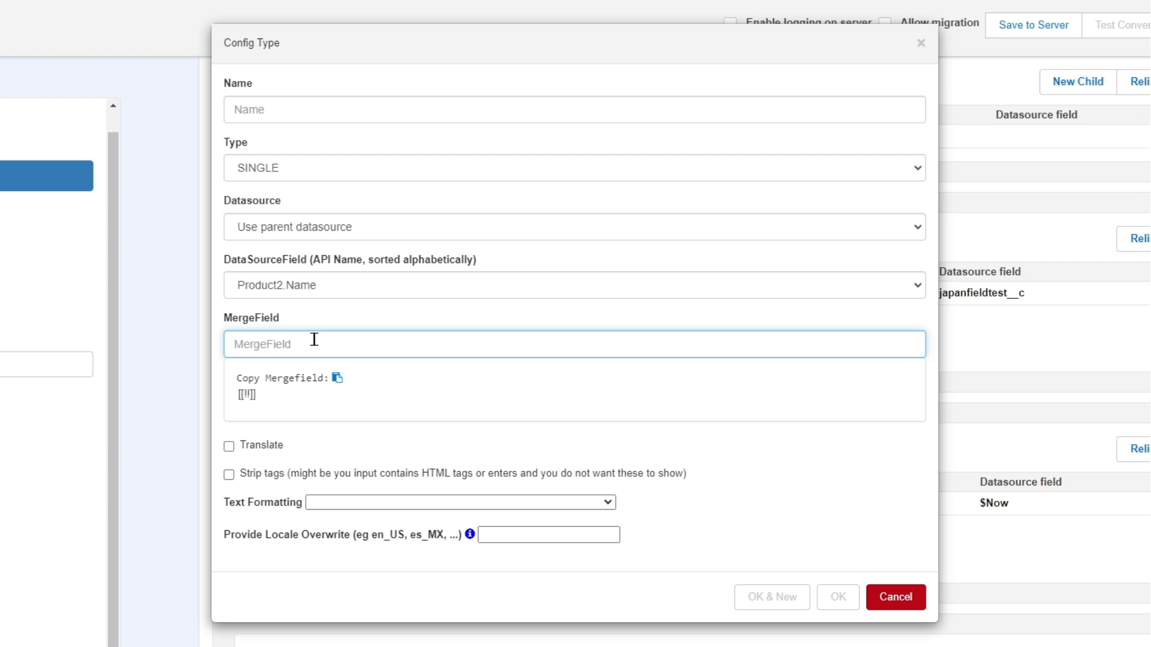
{"action": "type", "text": "nam"}
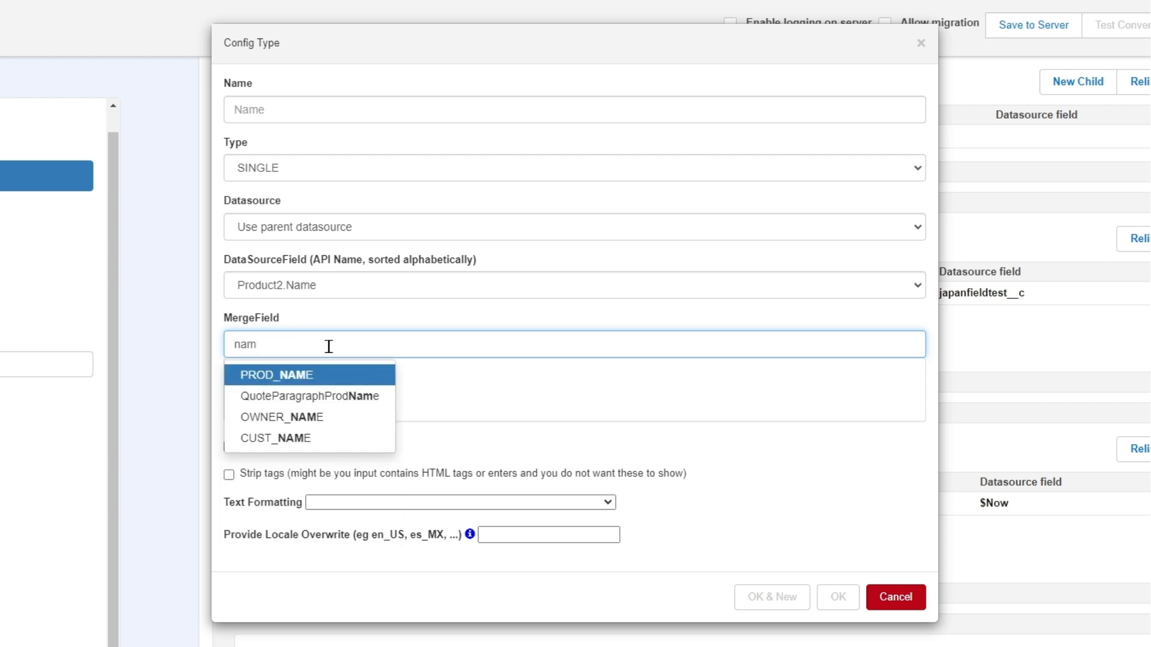
{"action": "left_click", "coordinate": [367, 397]}
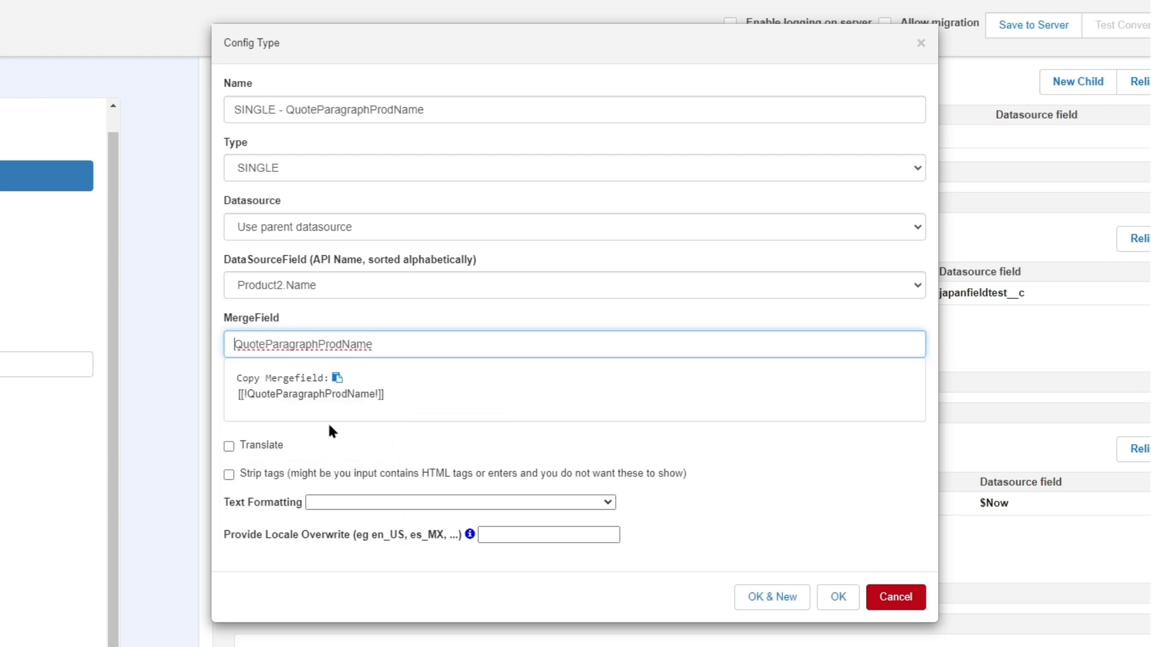
{"action": "left_click", "coordinate": [453, 503]}
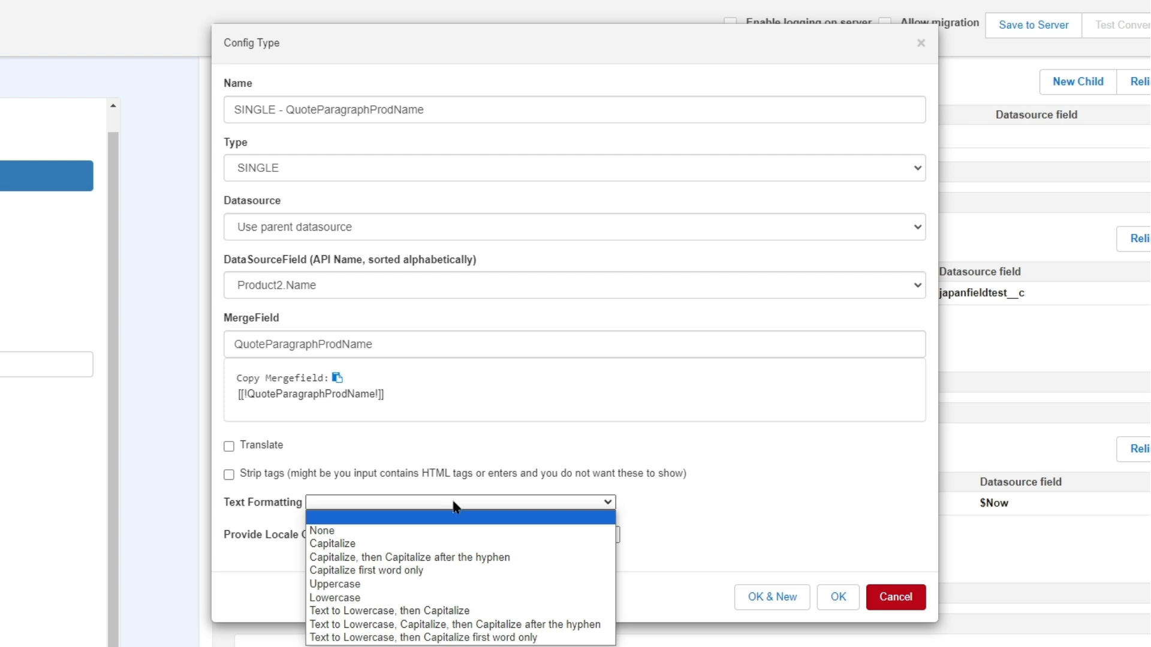
{"action": "left_click", "coordinate": [421, 511]}
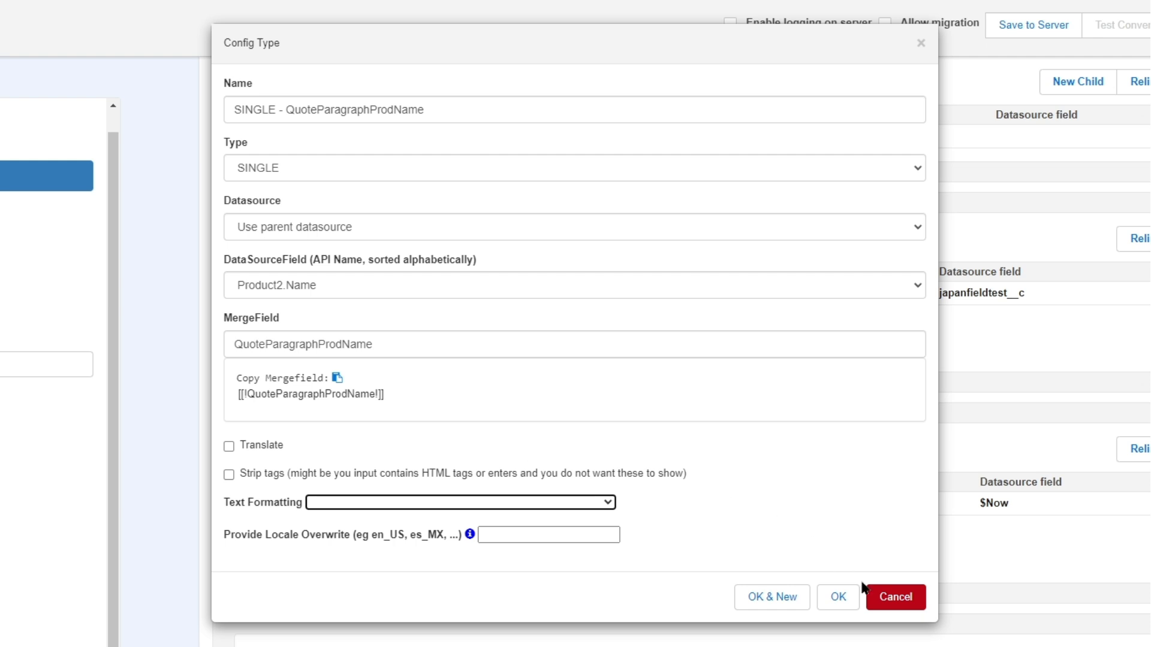
{"action": "left_click", "coordinate": [789, 599]}
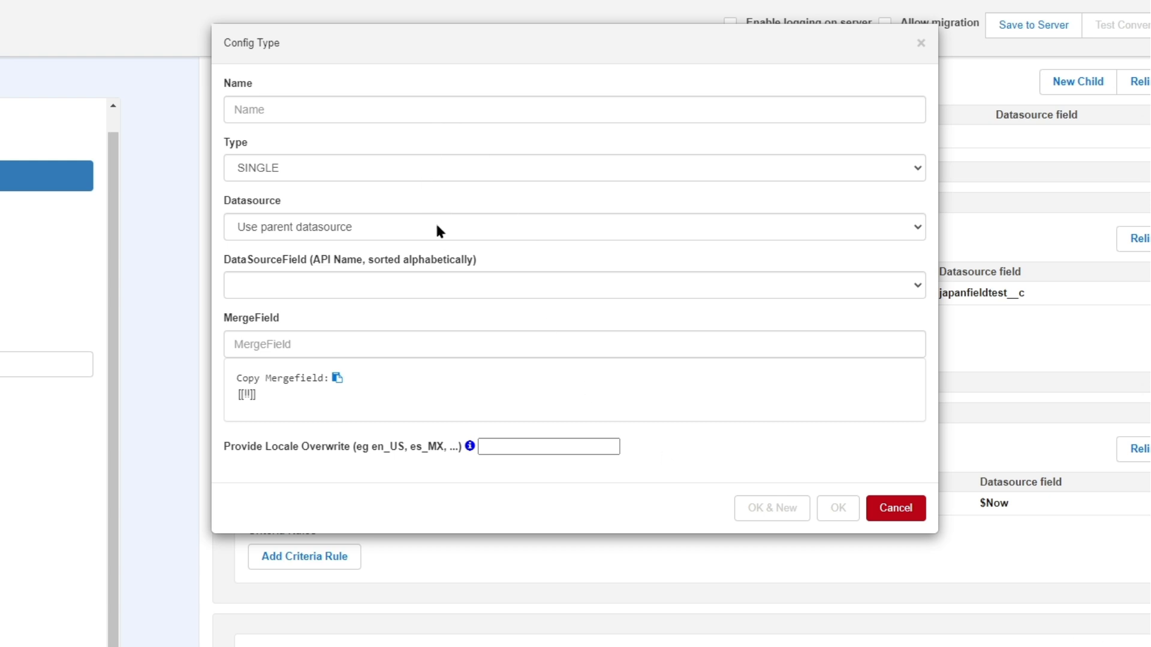
Add a SINGLE child using Quantity, No formatting and merge field QuoteParagraphProdPrice, and save the doc config to the server
{"action": "left_click", "coordinate": [388, 286]}
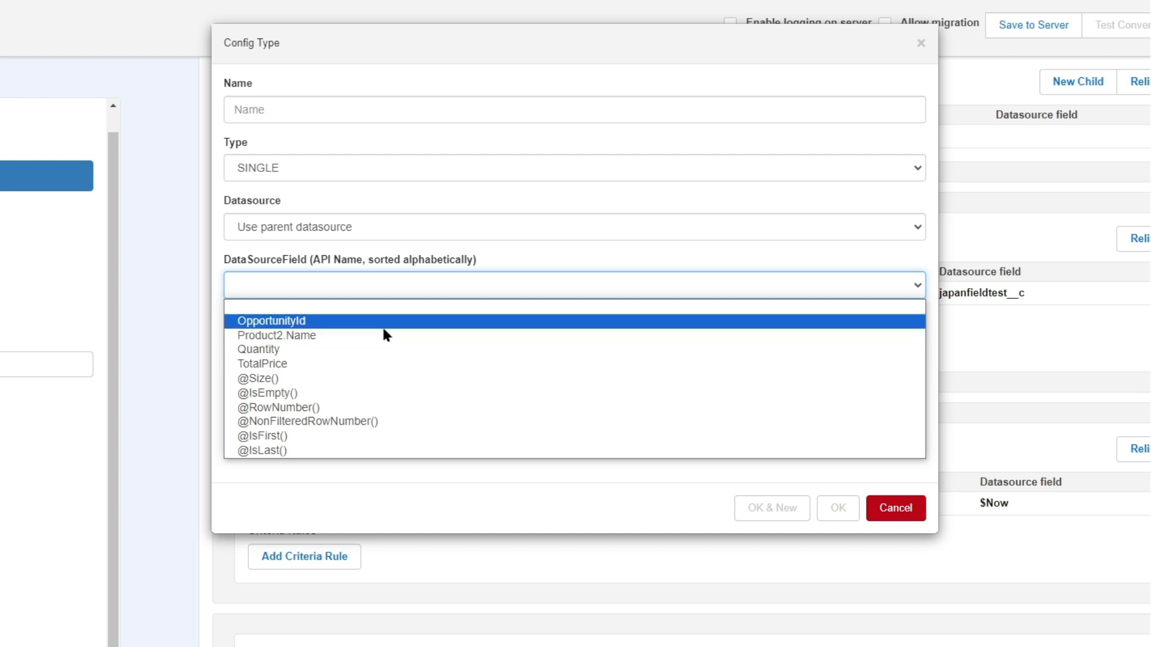
{"action": "left_click", "coordinate": [269, 354]}
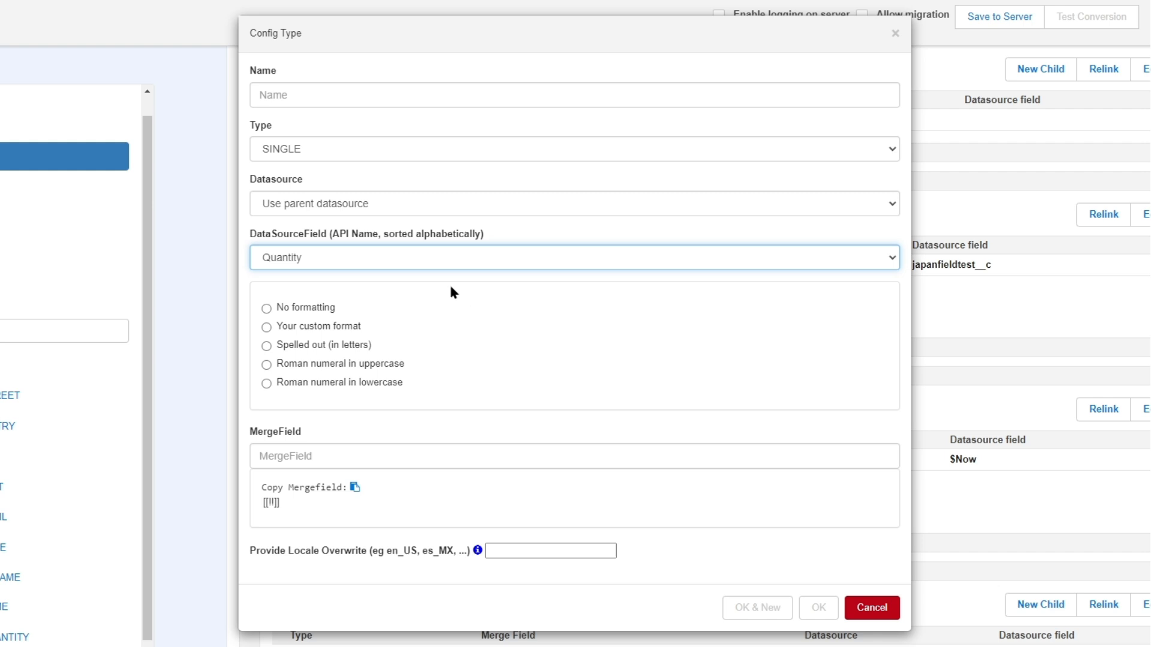
{"action": "left_click", "coordinate": [267, 309]}
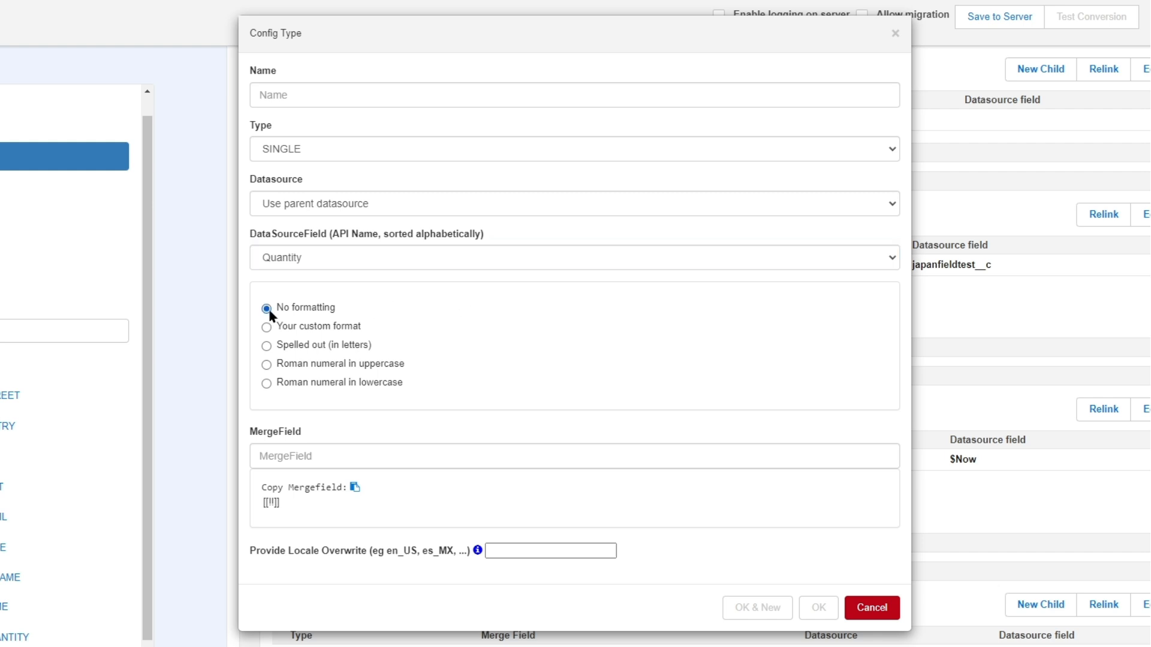
{"action": "left_click", "coordinate": [345, 450]}
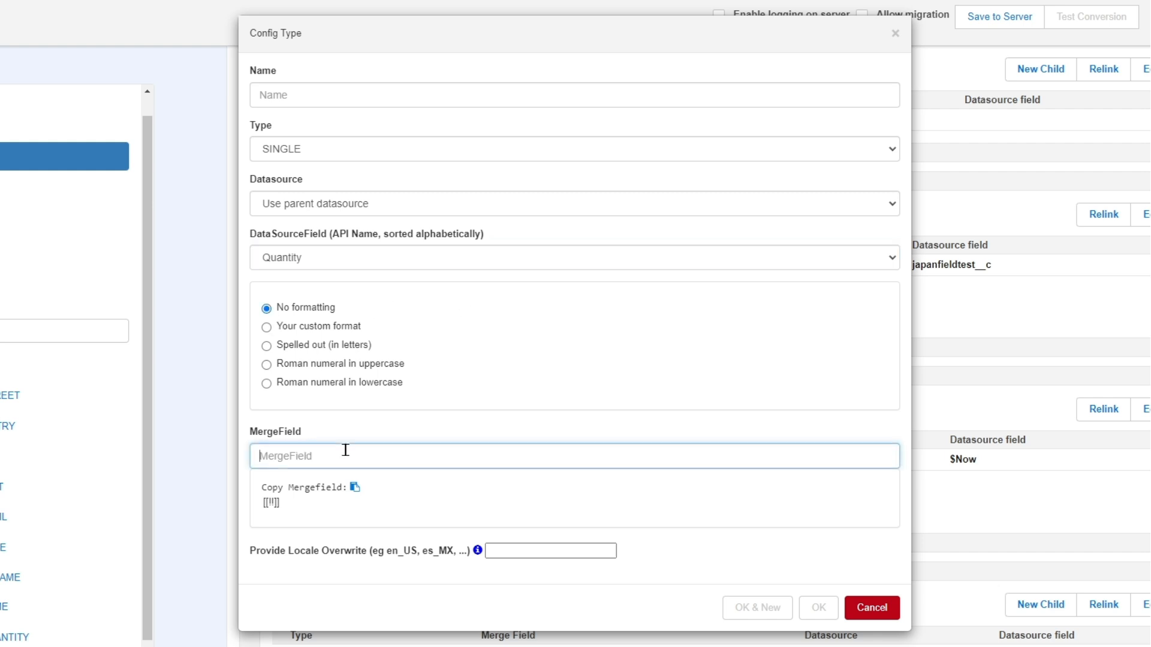
{"action": "type", "text": "pr"}
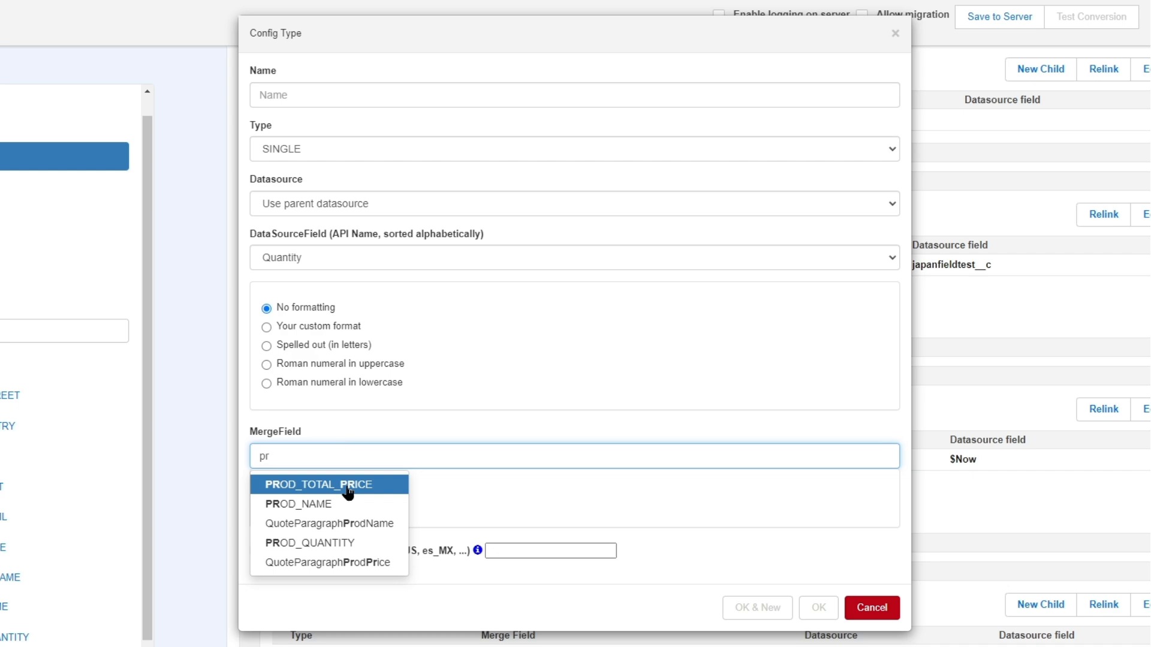
{"action": "left_click", "coordinate": [346, 567]}
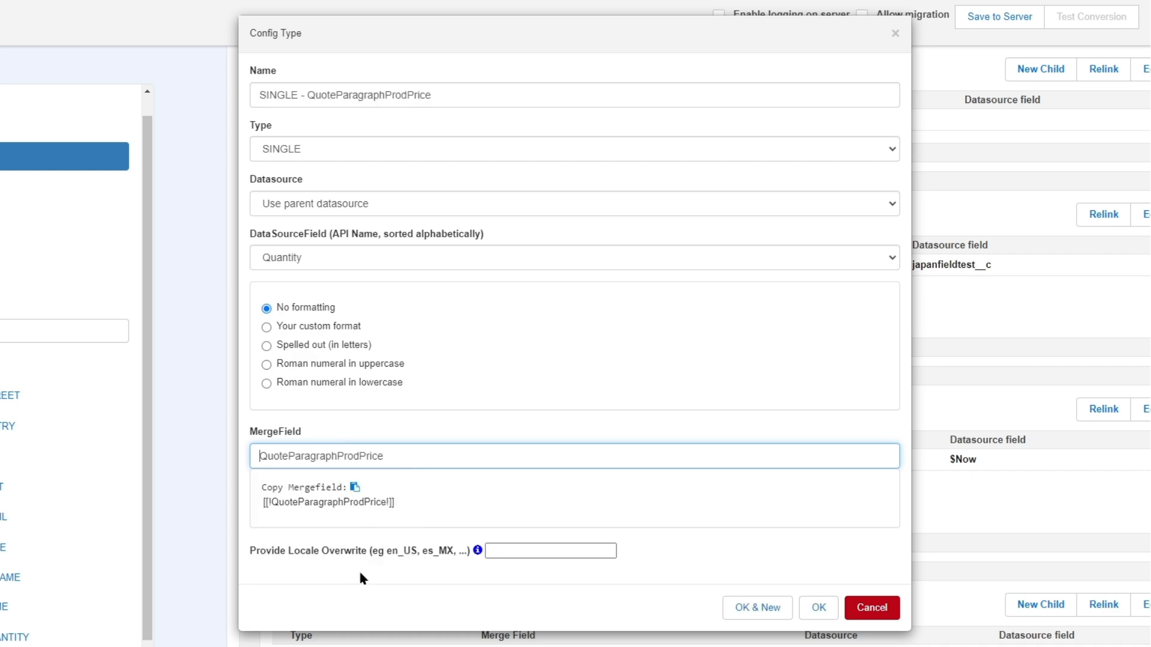
{"action": "left_click", "coordinate": [820, 608]}
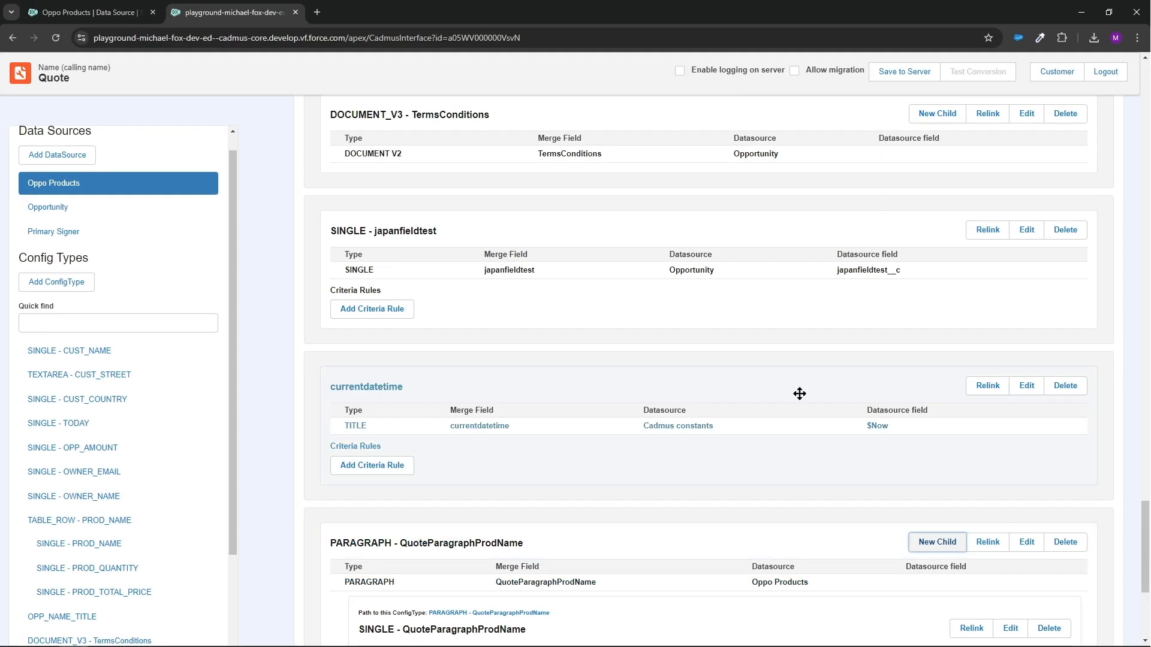
{"action": "left_click", "coordinate": [1031, 15]}
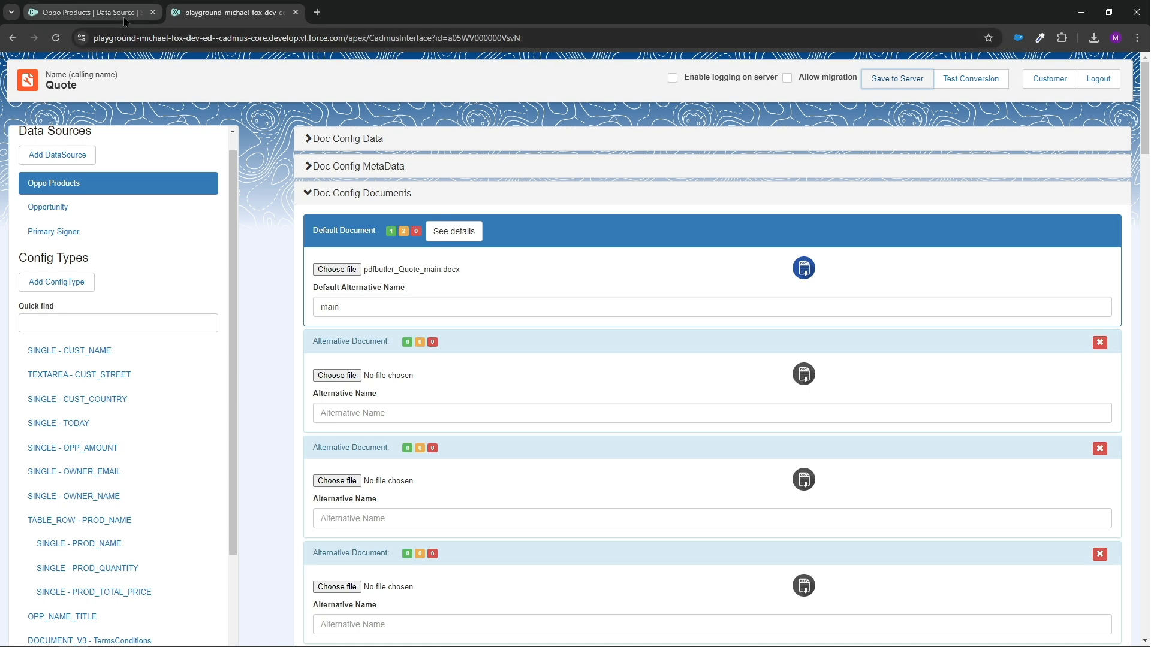
Open the Opportunities list in a new browser tab and open the Dickenson Mobile Generators record
{"action": "left_click", "coordinate": [90, 12]}
{"action": "middle_click", "coordinate": [616, 105]}
{"action": "left_click", "coordinate": [381, 13]}
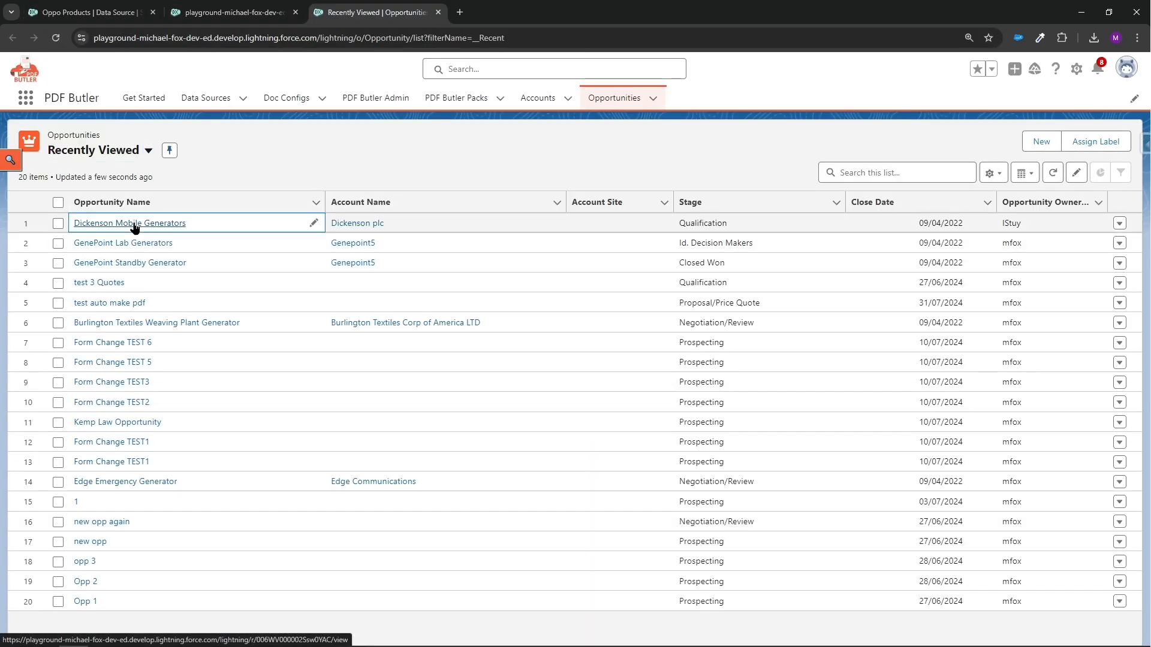
{"action": "left_click", "coordinate": [135, 224]}
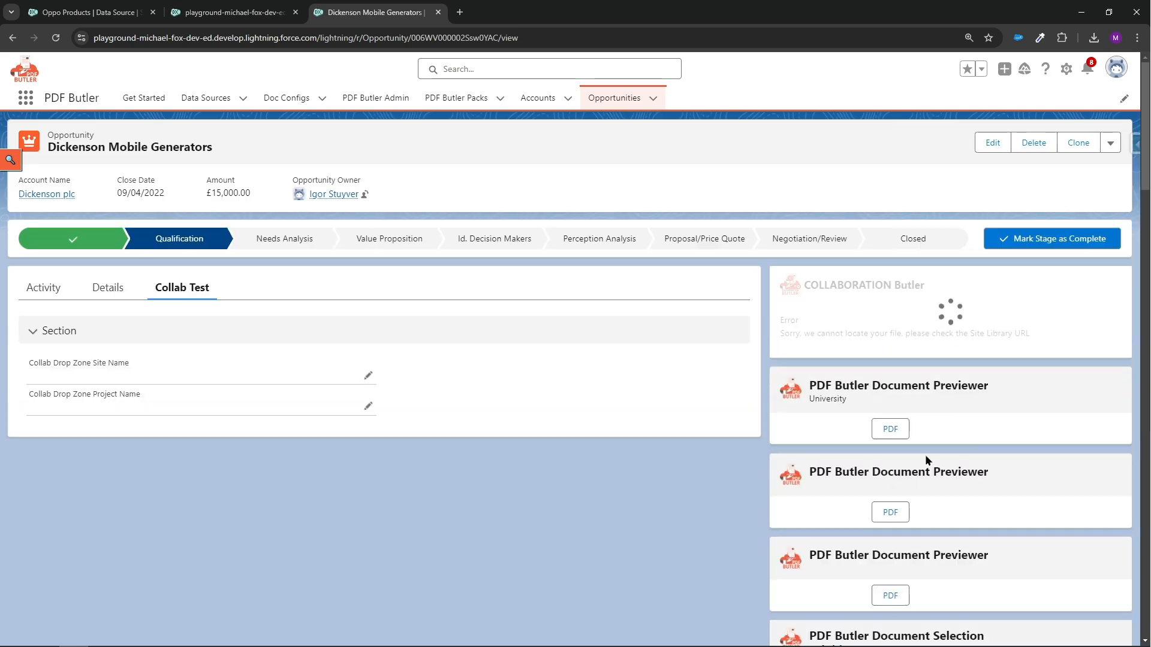
Preview the first document in PDF Butler Document Selection as a PDF, review its pages and close the preview
{"action": "scroll", "coordinate": [860, 435], "scroll_direction": "down", "scroll_amount": 3}
{"action": "left_click", "coordinate": [1026, 399]}
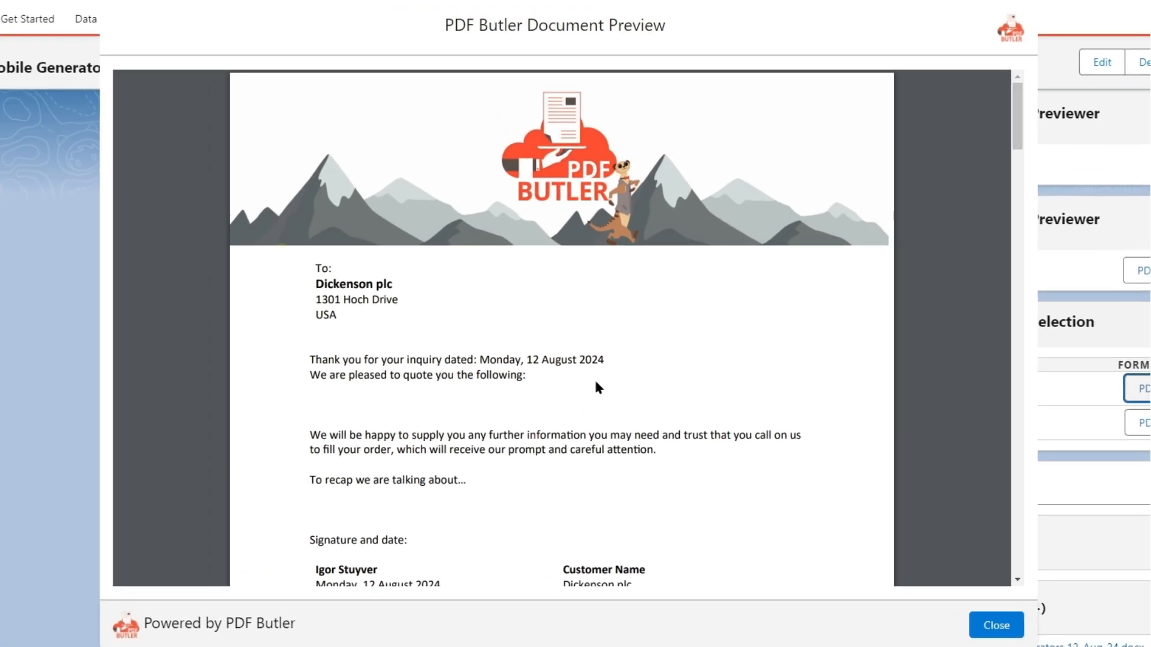
{"action": "scroll", "coordinate": [596, 383], "scroll_direction": "down", "scroll_amount": 4}
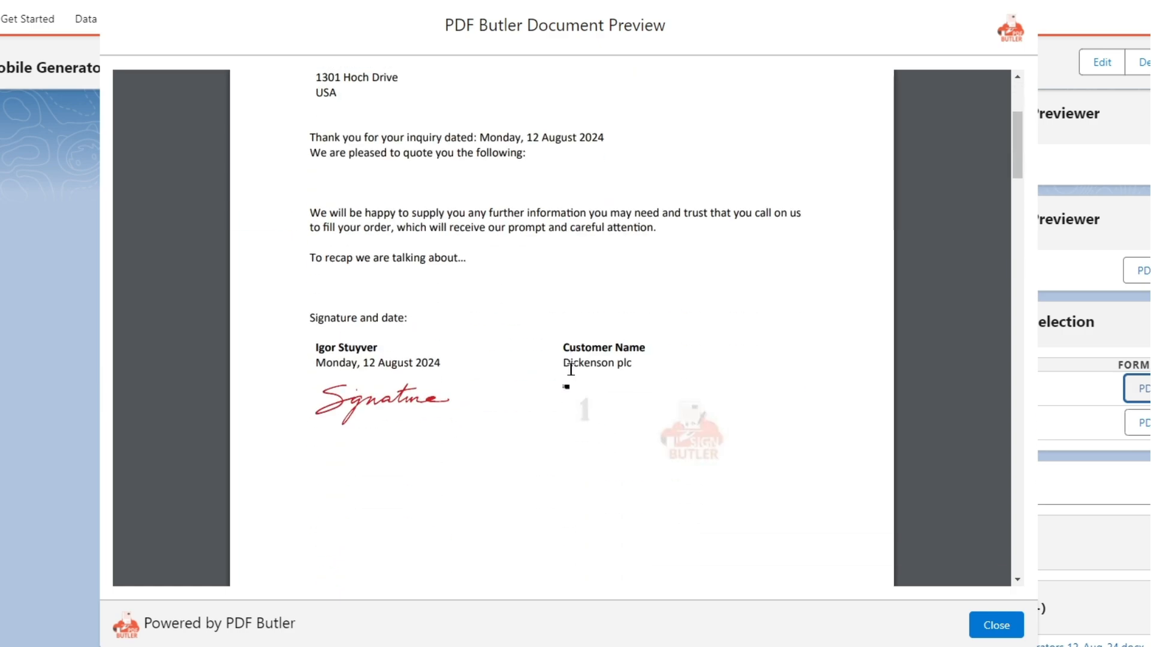
{"action": "scroll", "coordinate": [512, 300], "scroll_direction": "down", "scroll_amount": 10}
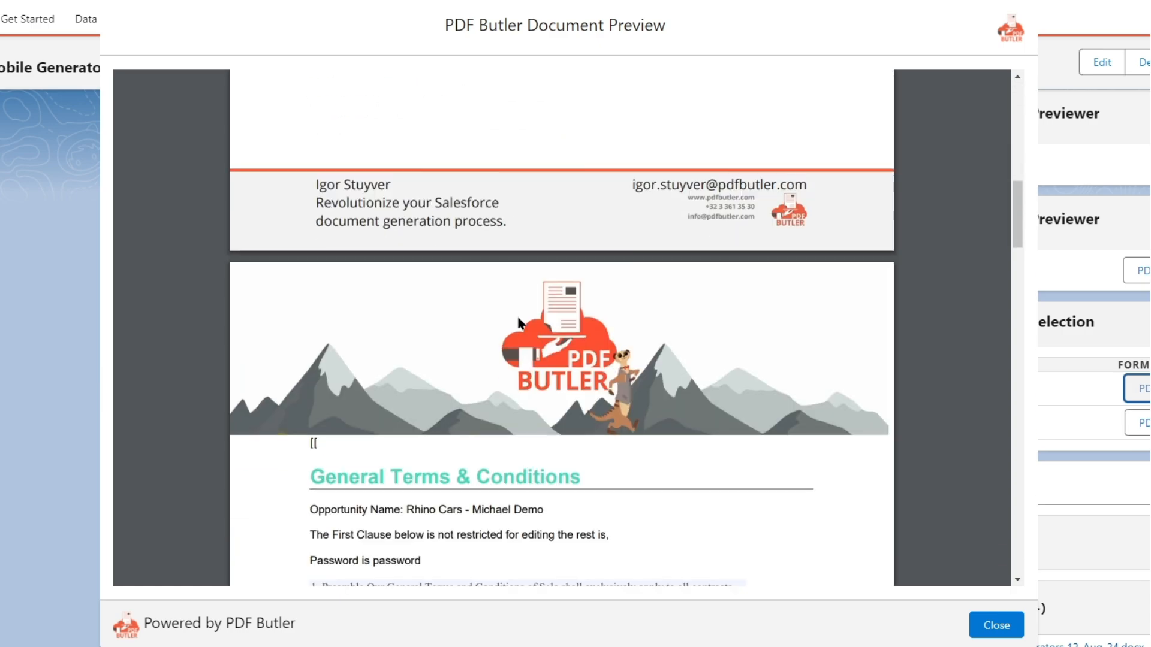
{"action": "scroll", "coordinate": [514, 381], "scroll_direction": "up", "scroll_amount": 7}
{"action": "scroll", "coordinate": [514, 381], "scroll_direction": "up", "scroll_amount": 8}
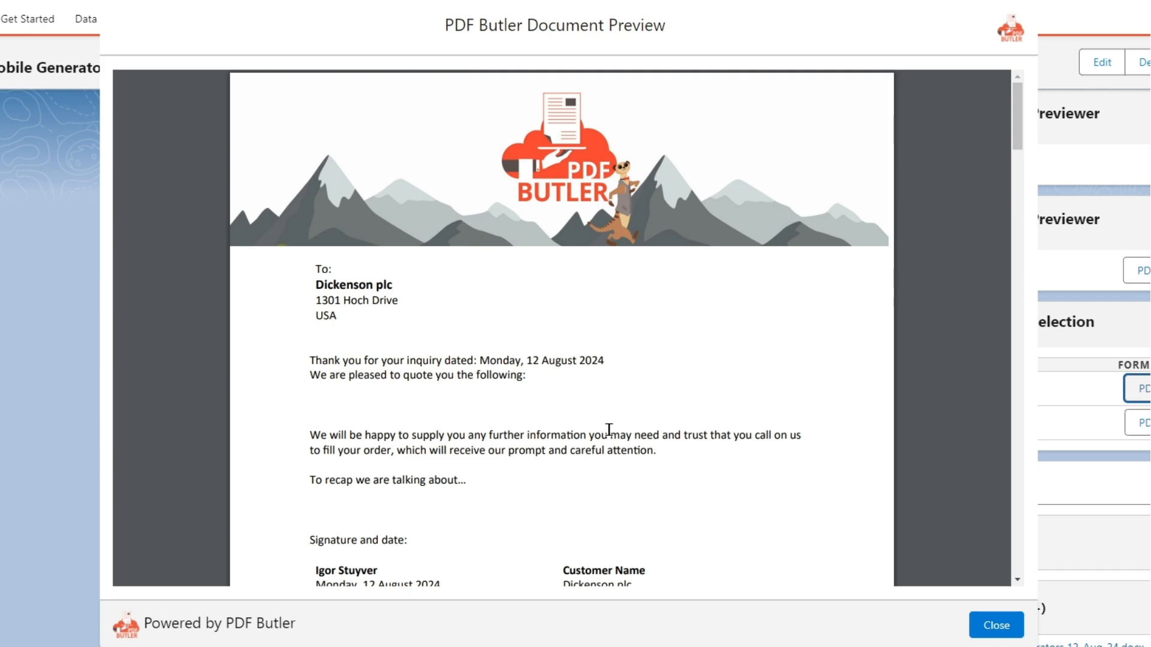
{"action": "left_click", "coordinate": [996, 625]}
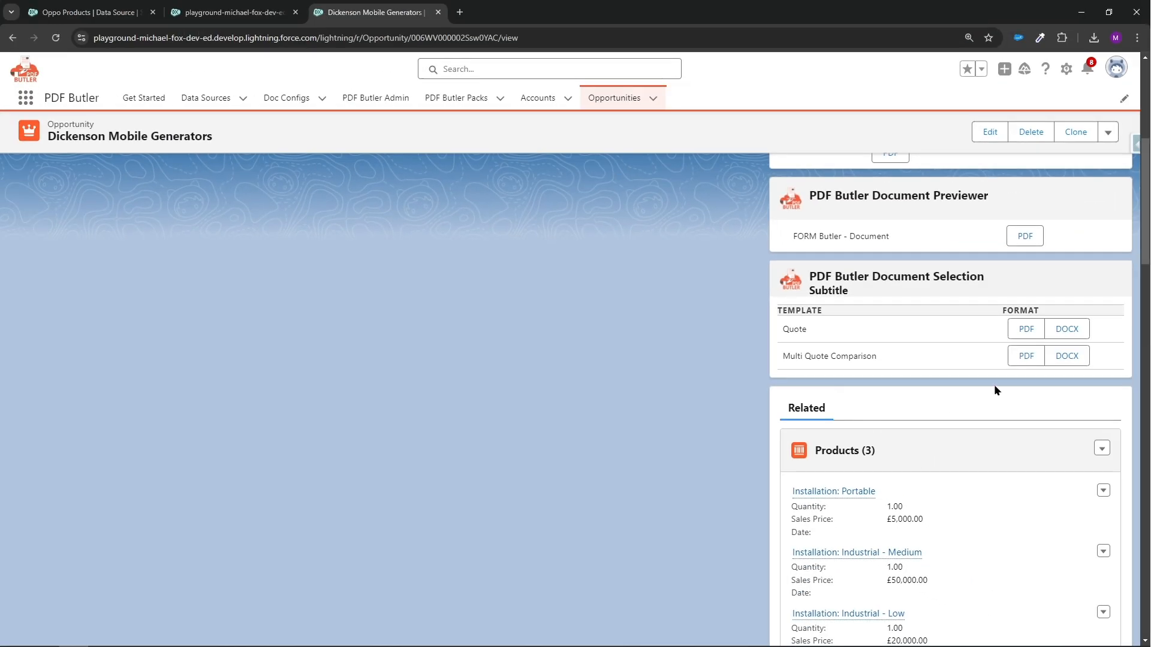
Preview the quote PDF again and examine the product lines repeated under "To recap we are talking about…"
{"action": "left_click", "coordinate": [1022, 329]}
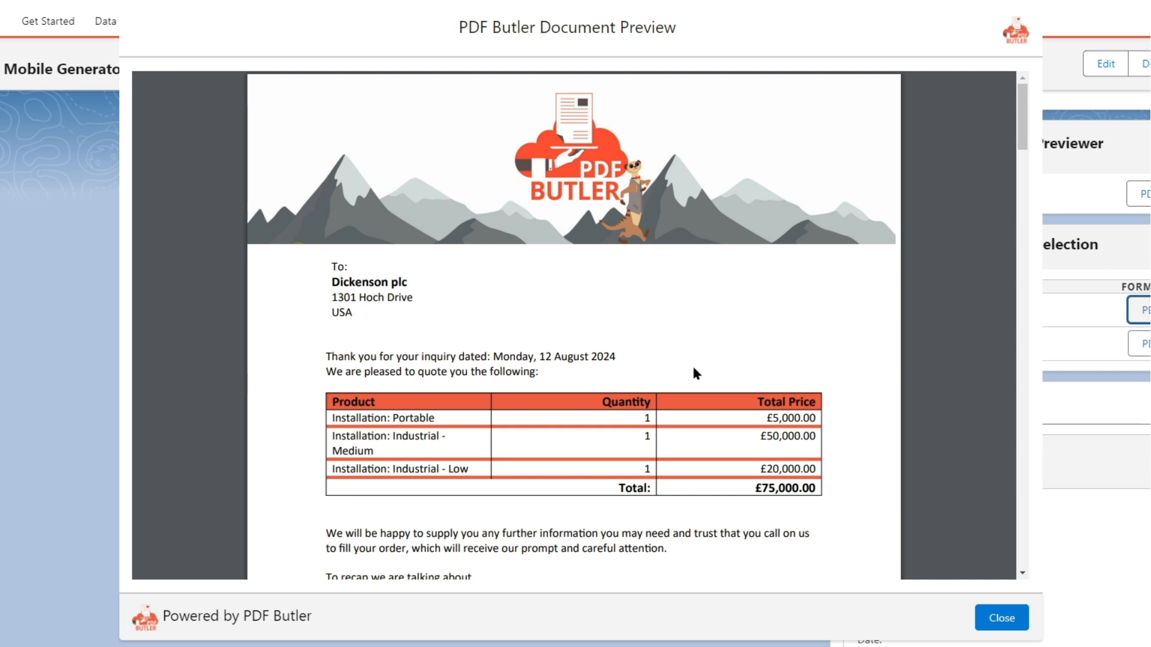
{"action": "scroll", "coordinate": [568, 394], "scroll_direction": "down", "scroll_amount": 1}
{"action": "scroll", "coordinate": [568, 394], "scroll_direction": "down", "scroll_amount": 2}
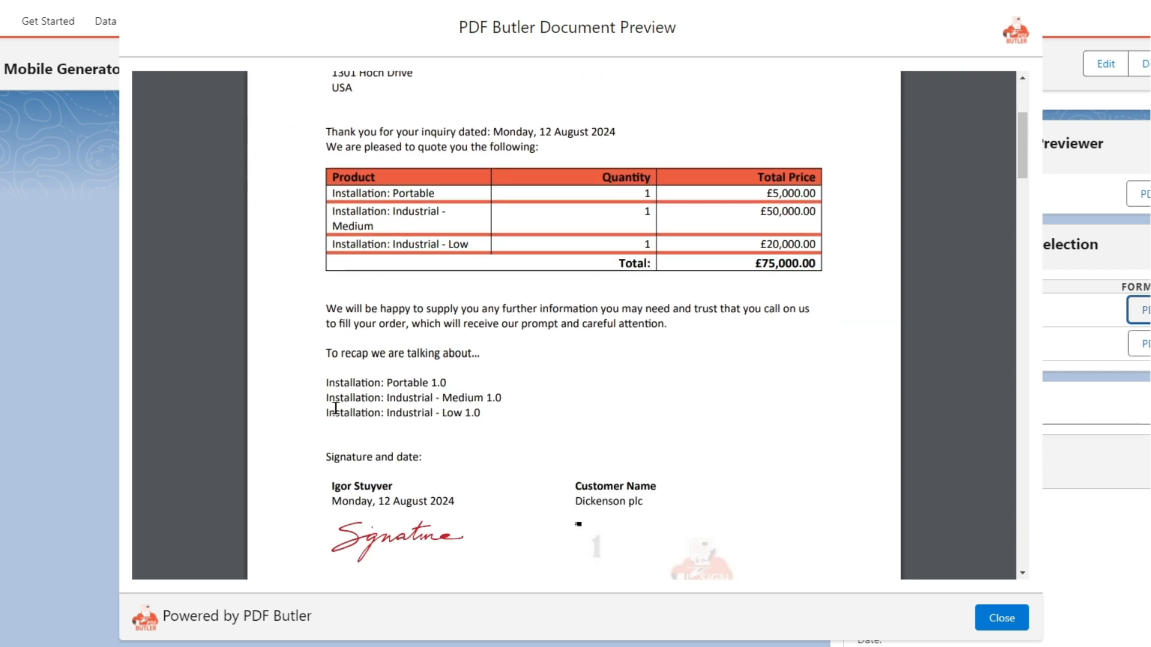
{"action": "left_click_drag", "start_coordinate": [326, 382], "coordinate": [504, 415]}
{"action": "left_click", "coordinate": [503, 415]}
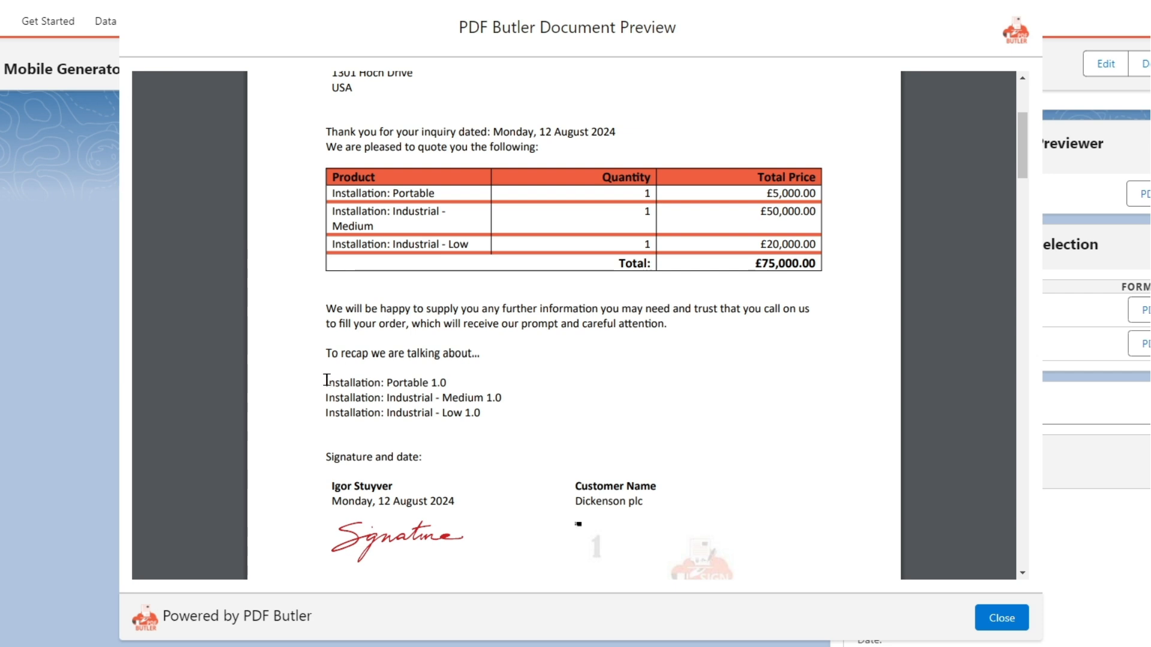
{"action": "left_click_drag", "start_coordinate": [323, 383], "coordinate": [423, 381]}
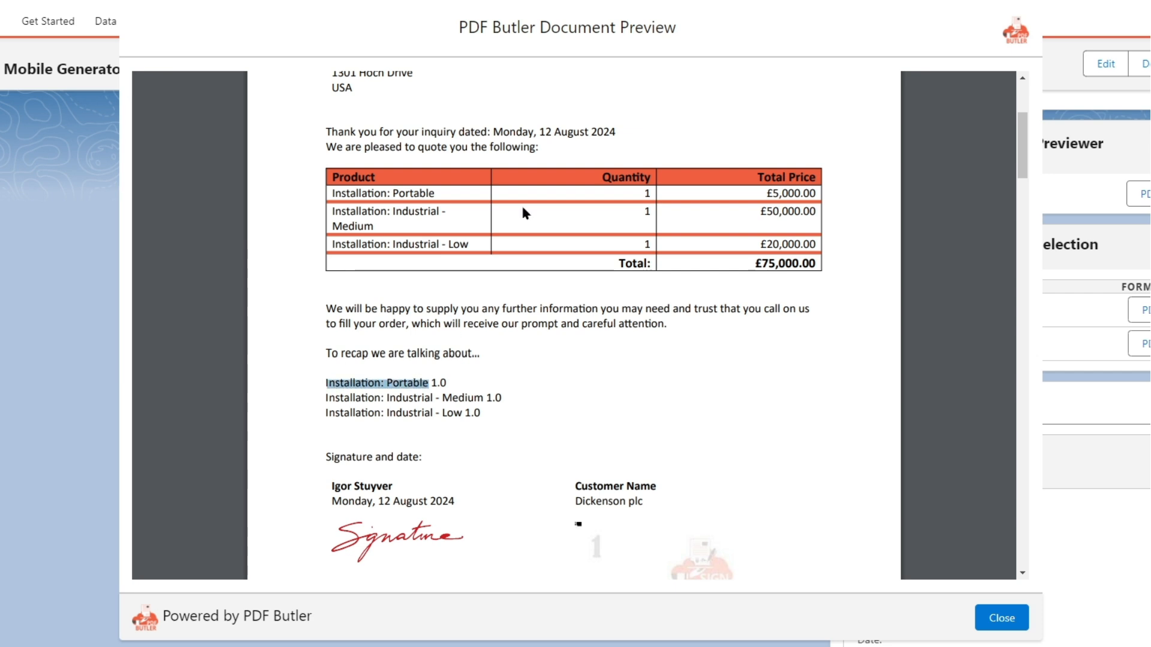
{"action": "left_click", "coordinate": [513, 429]}
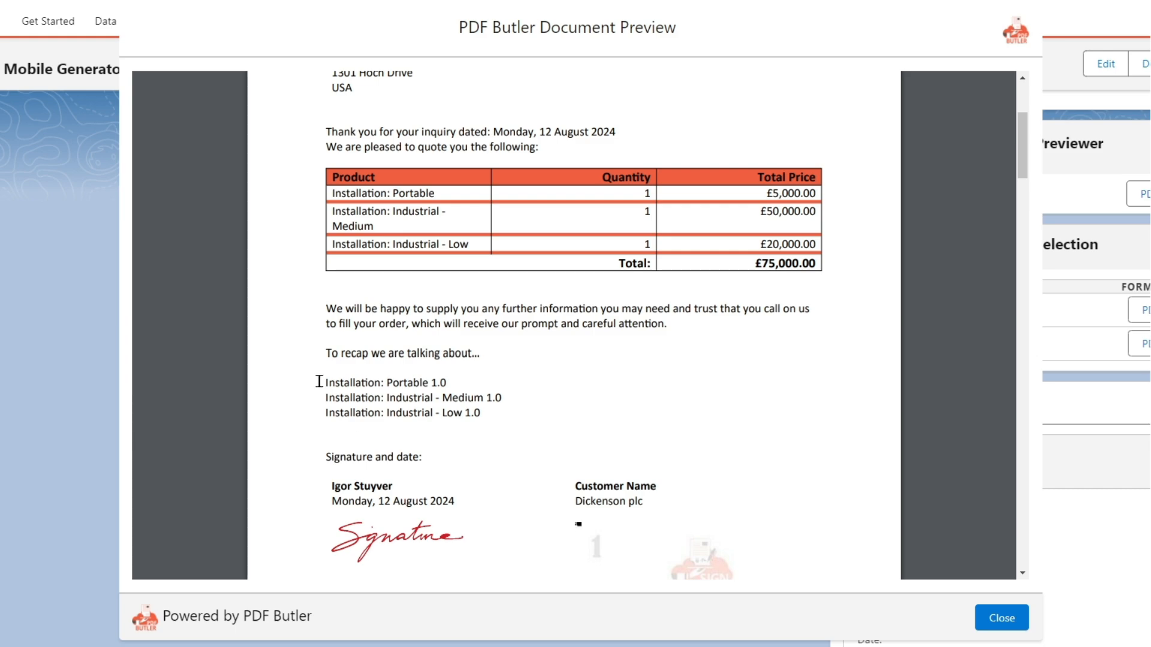